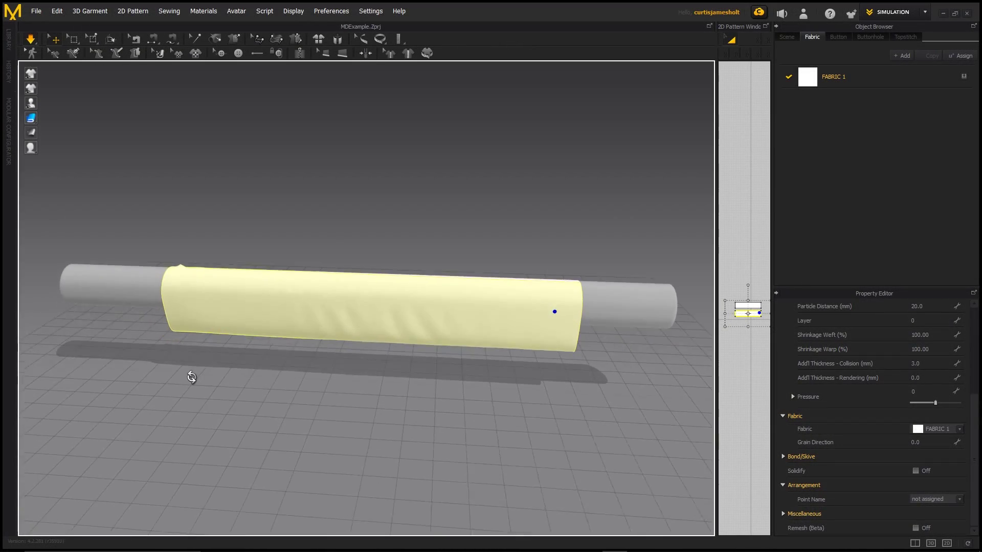
Set the fabric's Shrinkage Warp to 150% in the Property Editor.
right_click_drag(292, 316, 292, 291)
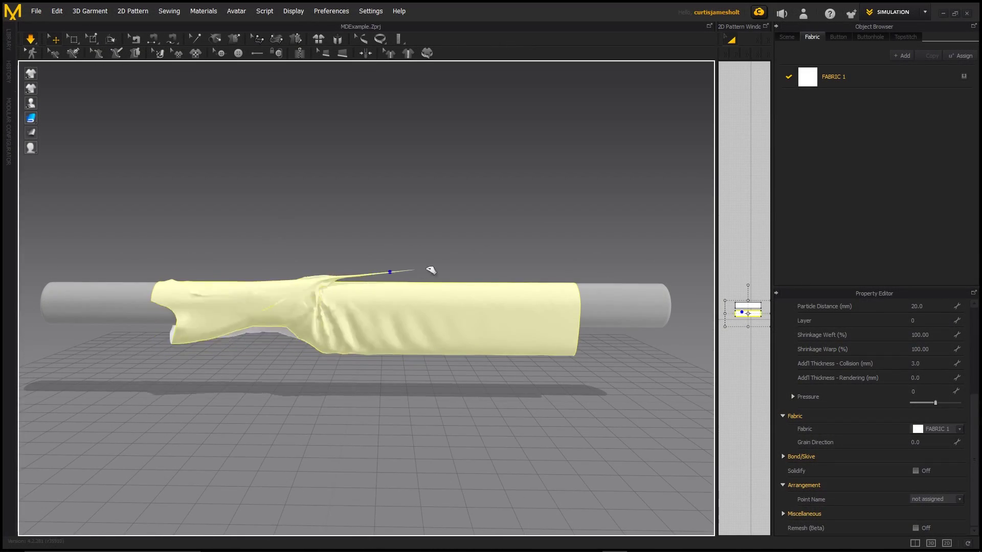
right_click_drag(441, 378, 288, 292)
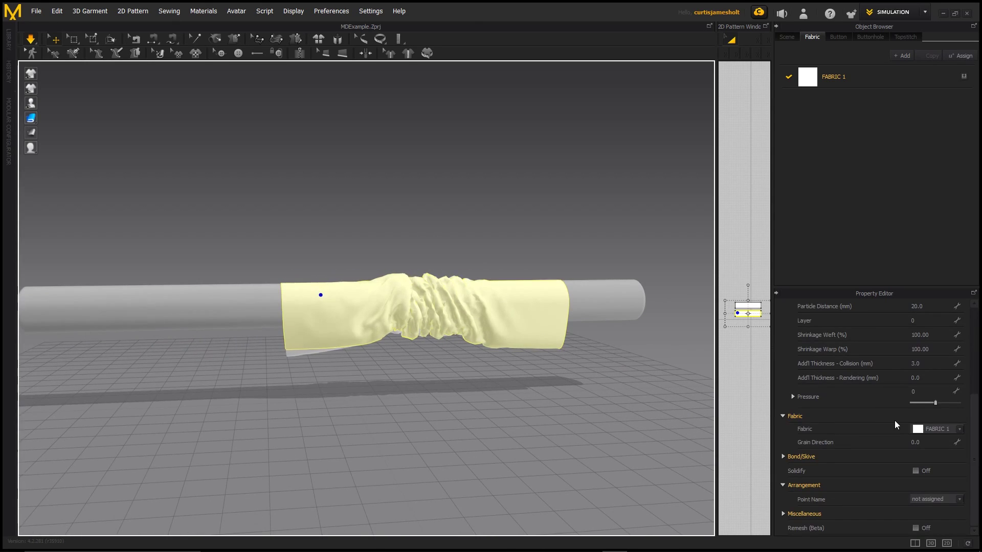
scroll(894, 420, "up", 3)
double_click(929, 410)
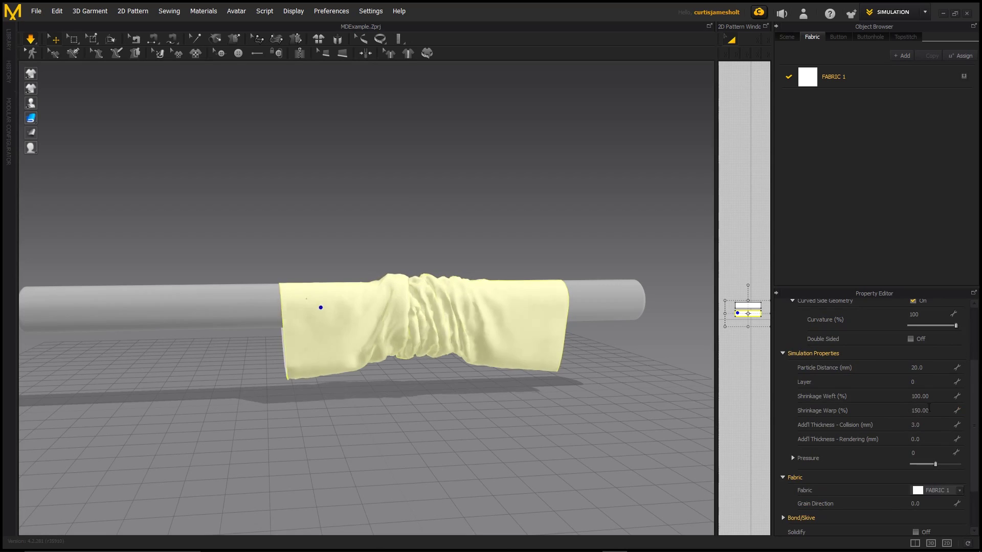
Pull the cloth along the cylinder so it bunches into folds, then reselect it.
left_click_drag(535, 310, 587, 277)
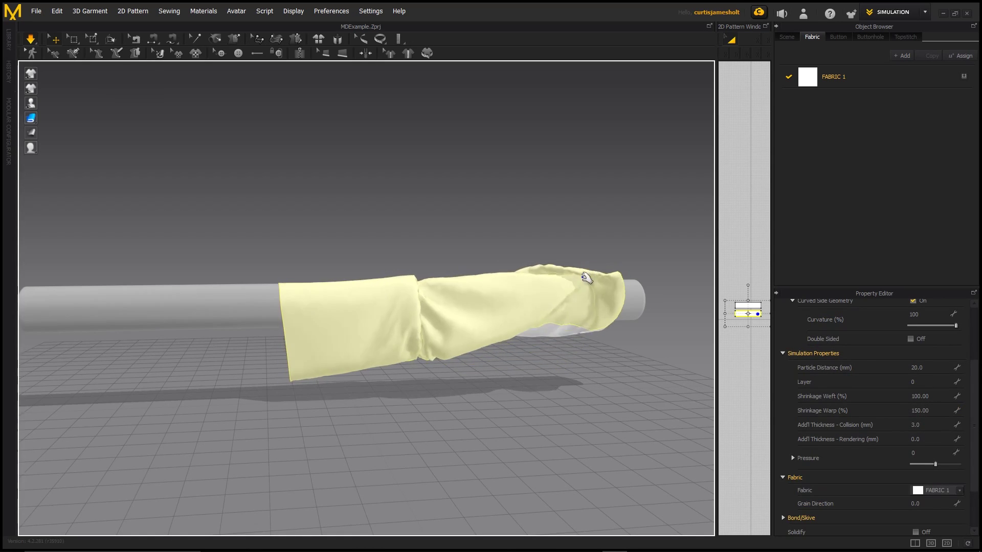
left_click(322, 429)
right_click_drag(321, 429, 449, 307)
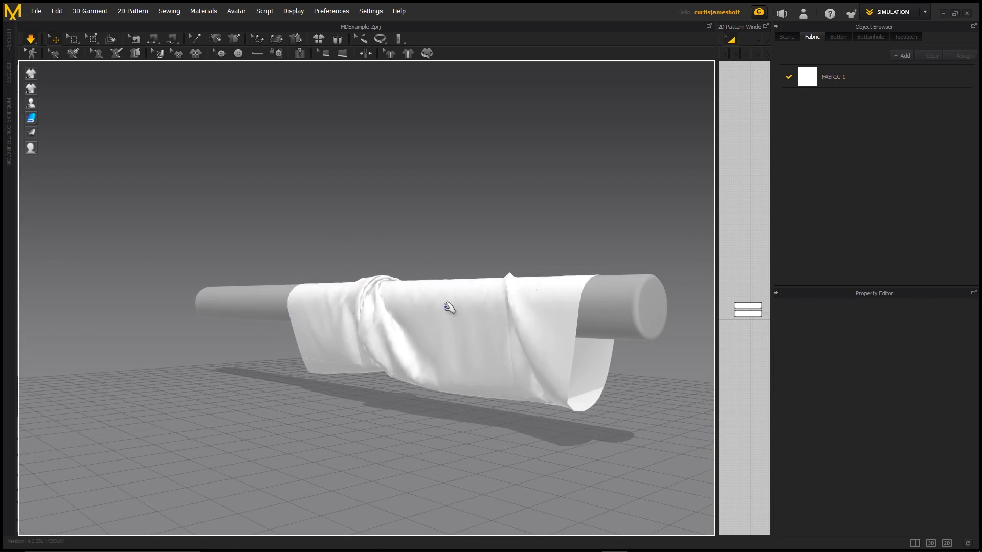
left_click_drag(449, 308, 300, 307)
left_click(311, 421)
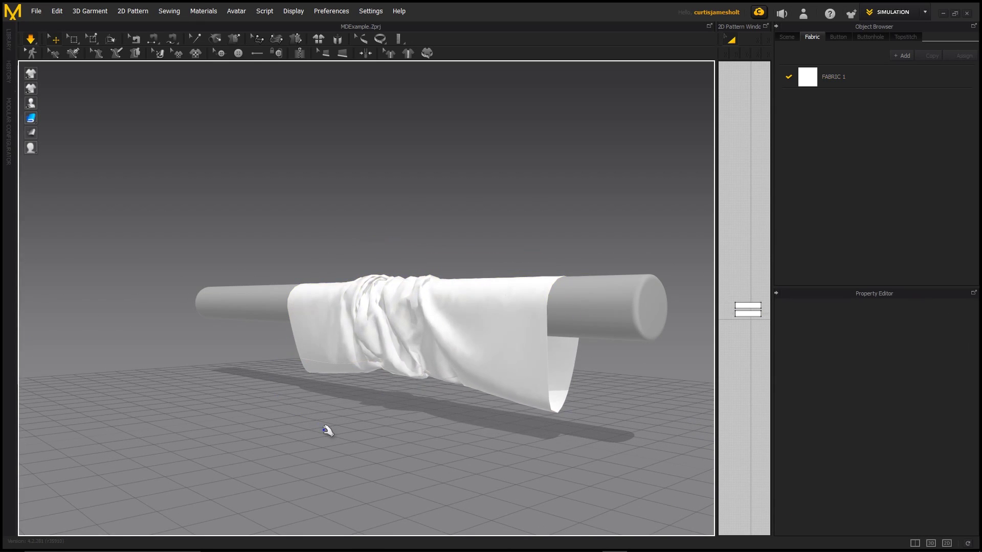
right_click_drag(257, 416, 326, 432)
left_click(407, 318)
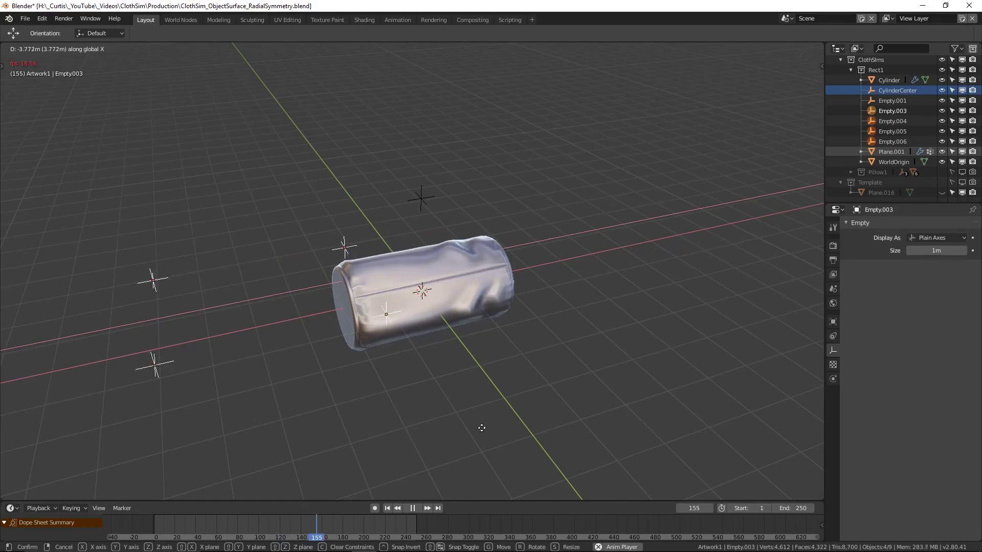
Constrain Empty.003's move to the Z axis and view the corridor artwork.
key("z")
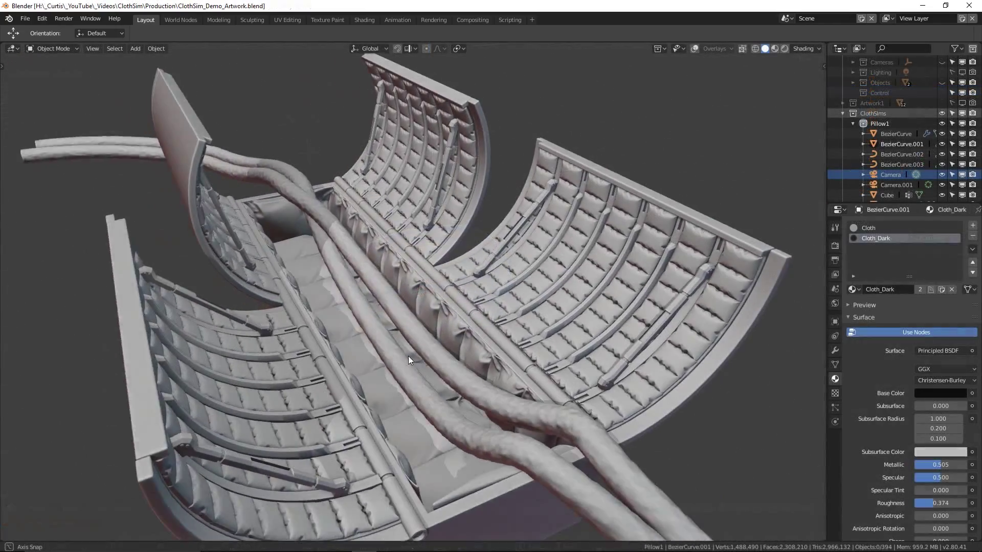
mouse_move(408, 356)
middle_mouse_down()
mouse_move(391, 357)
mouse_move(391, 369)
mouse_move(417, 369)
middle_mouse_up()
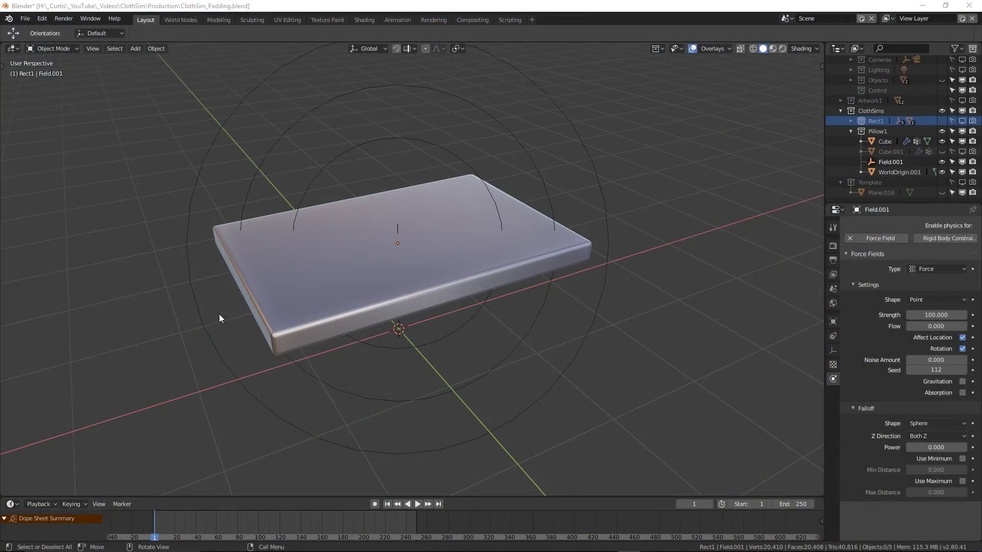
Select the flat pillow box, select its whole mesh in Edit Mode, and return to Object Mode.
left_click(327, 270)
key("Tab")
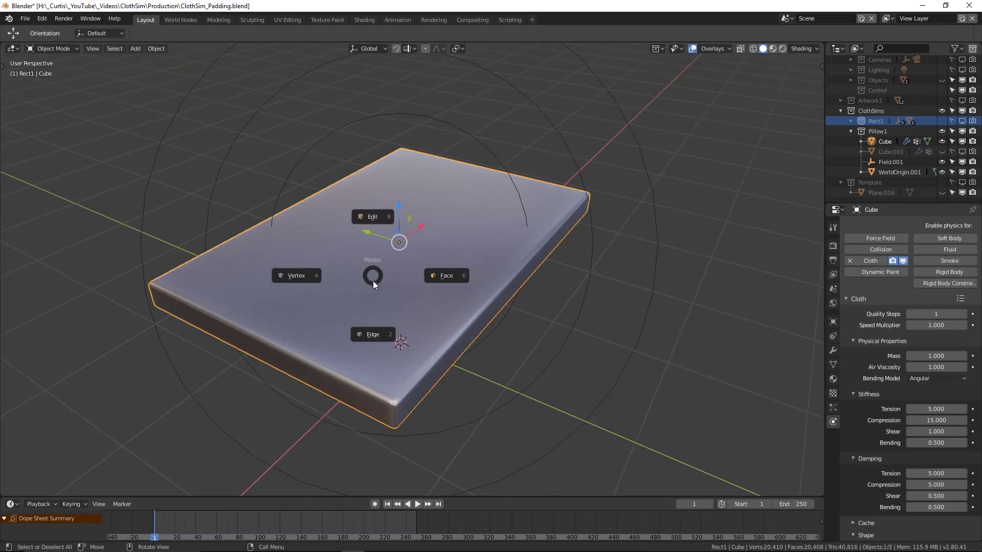
left_click(377, 340)
mouse_move(378, 340)
middle_mouse_down()
mouse_move(364, 318)
mouse_move(287, 372)
mouse_move(378, 335)
mouse_move(392, 322)
mouse_move(378, 315)
mouse_move(363, 319)
mouse_move(368, 352)
middle_mouse_up()
key("a")
key("Tab")
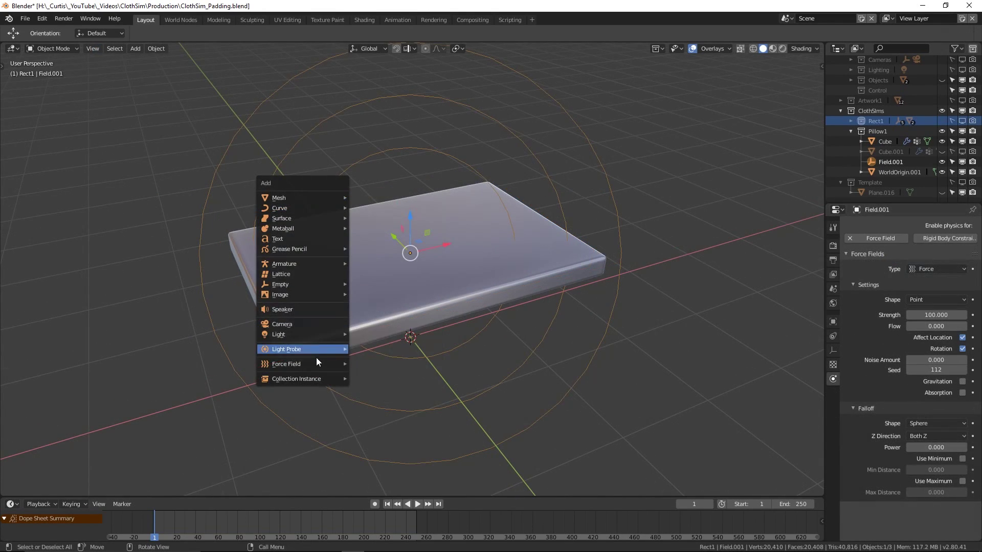
mouse_move(317, 361)
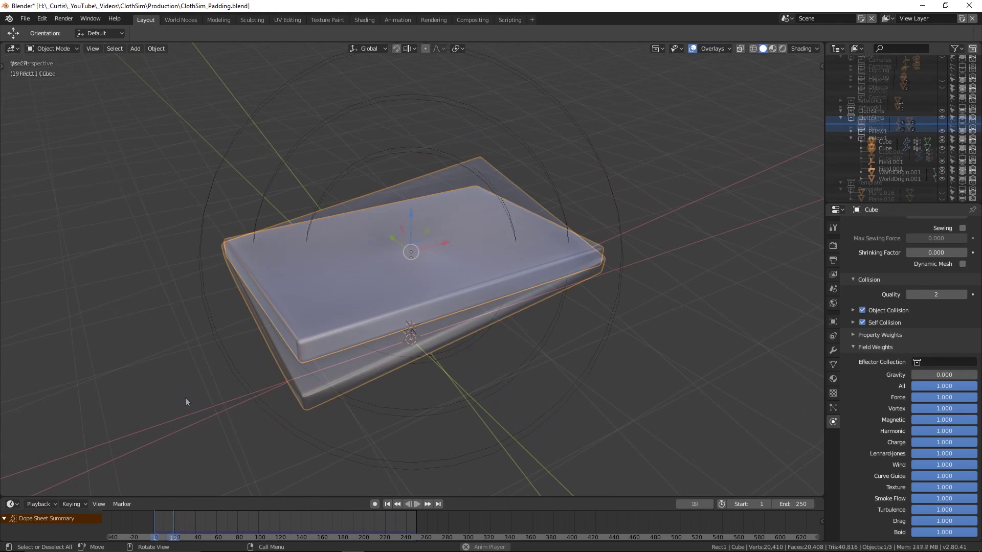
Play the cloth simulation, then assign the four corner vertices to a new PinGroup vertex group.
key("space")
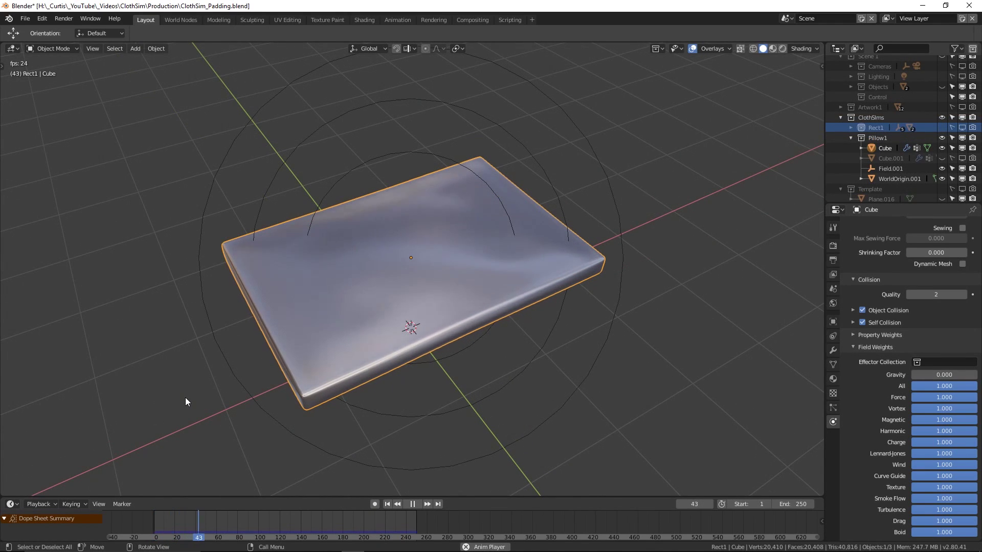
middle_click_drag(606, 399, 677, 404)
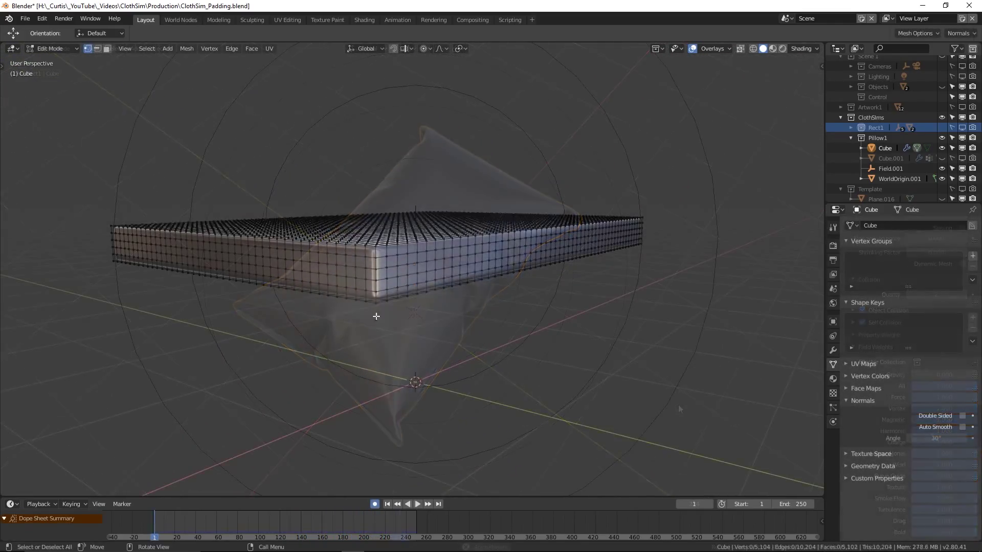
middle_click_drag(436, 382, 480, 347)
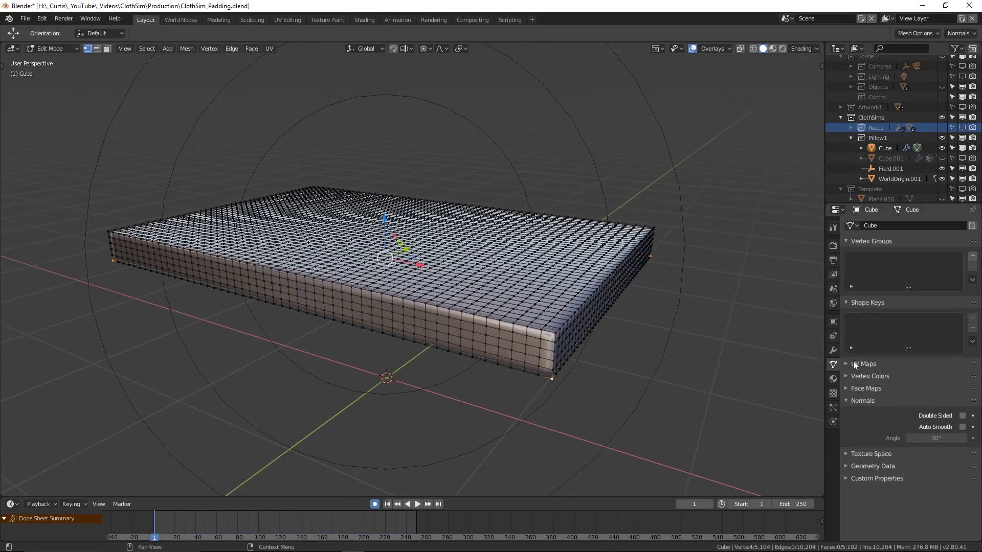
left_click(972, 256)
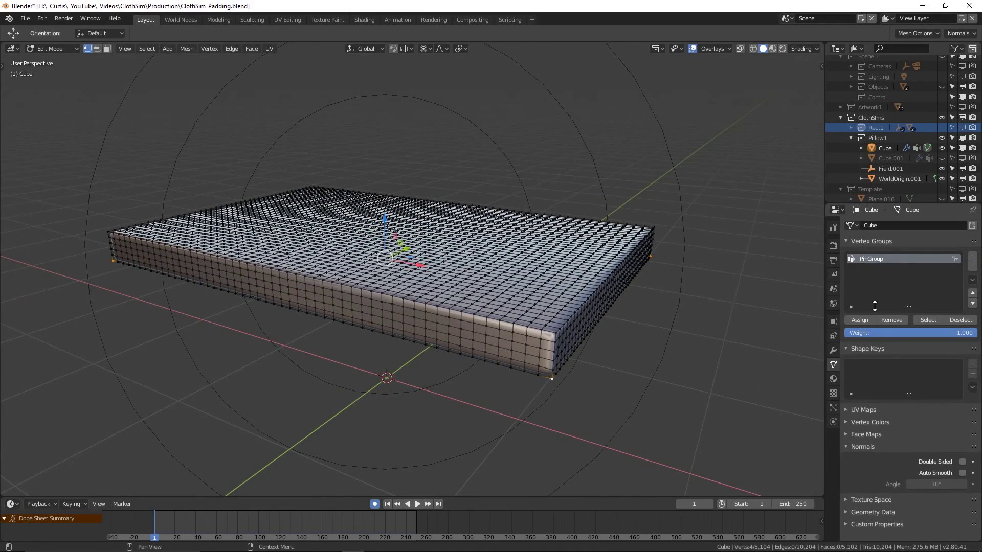
left_click(867, 318)
In Object Mode, set the cloth's Shape Pin Group to PinGroup.
key("Tab")
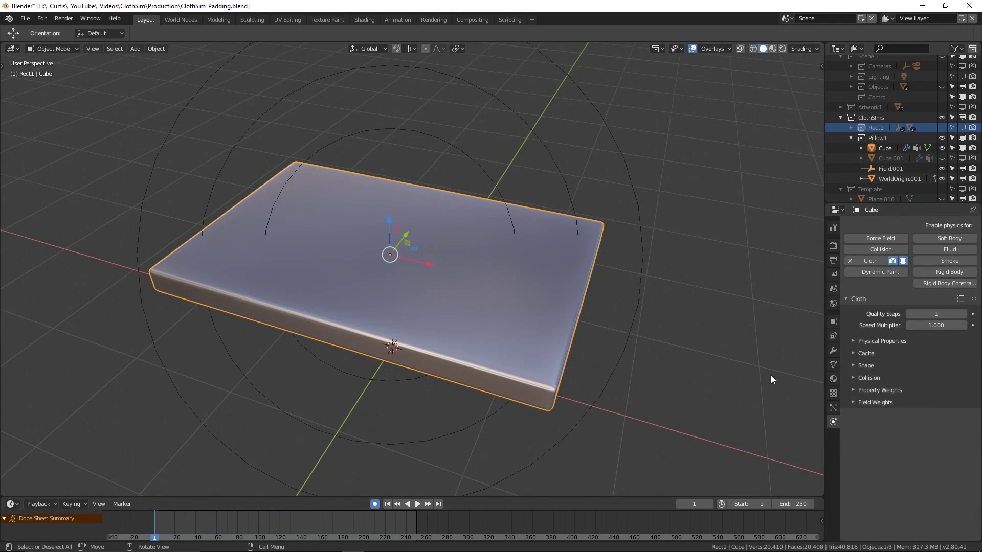
left_click(856, 365)
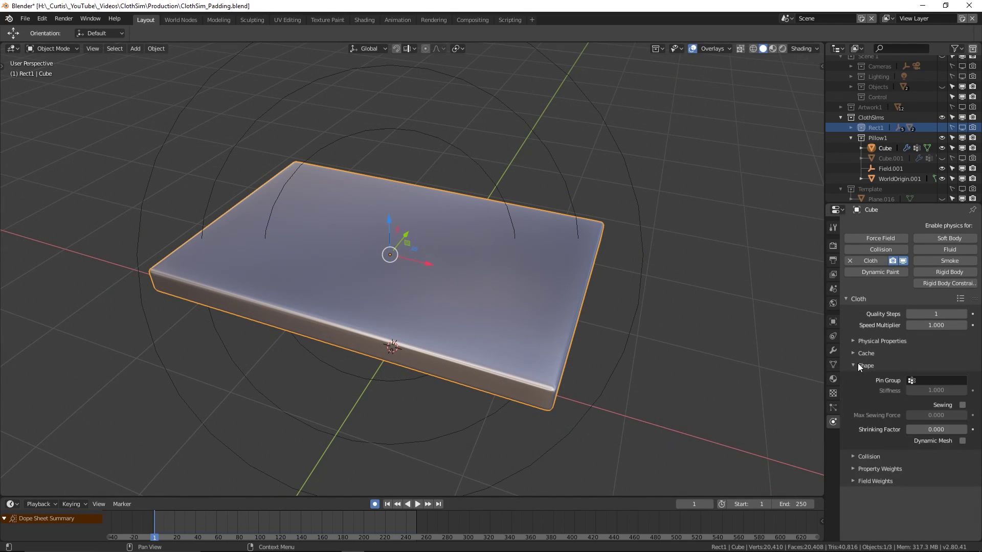
left_click(959, 381)
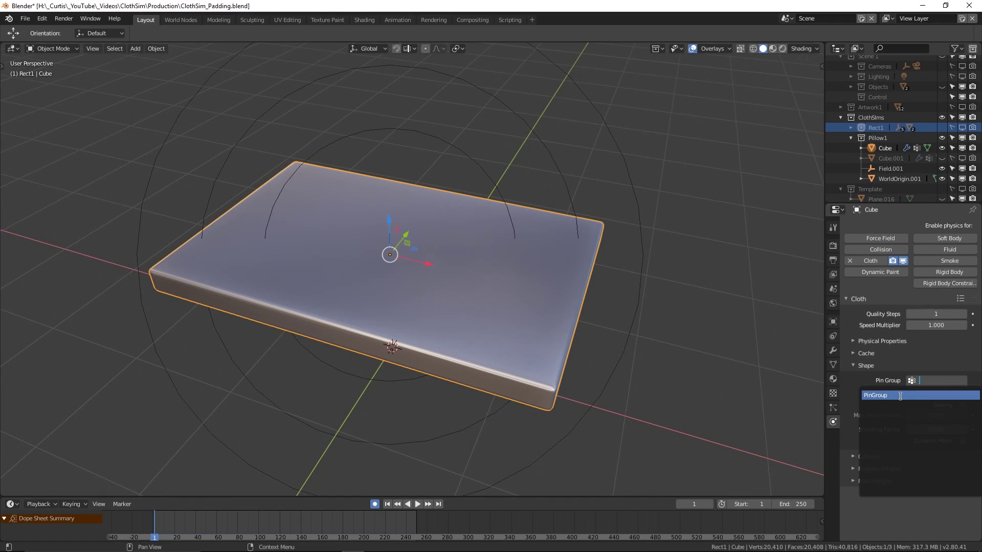
left_click(900, 395)
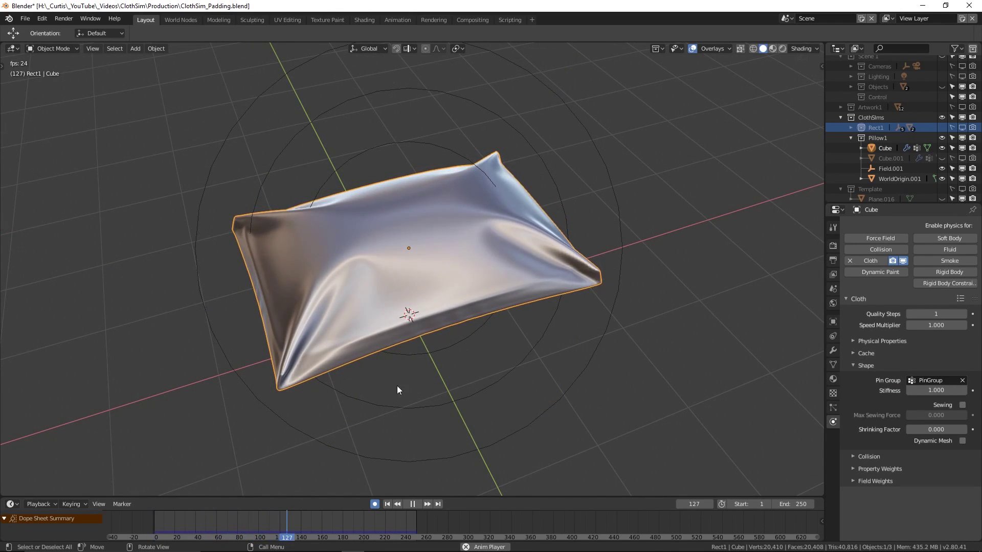
Lower the pillow cloth's Tension stiffness to 1.
middle_click_drag(511, 331, 580, 361)
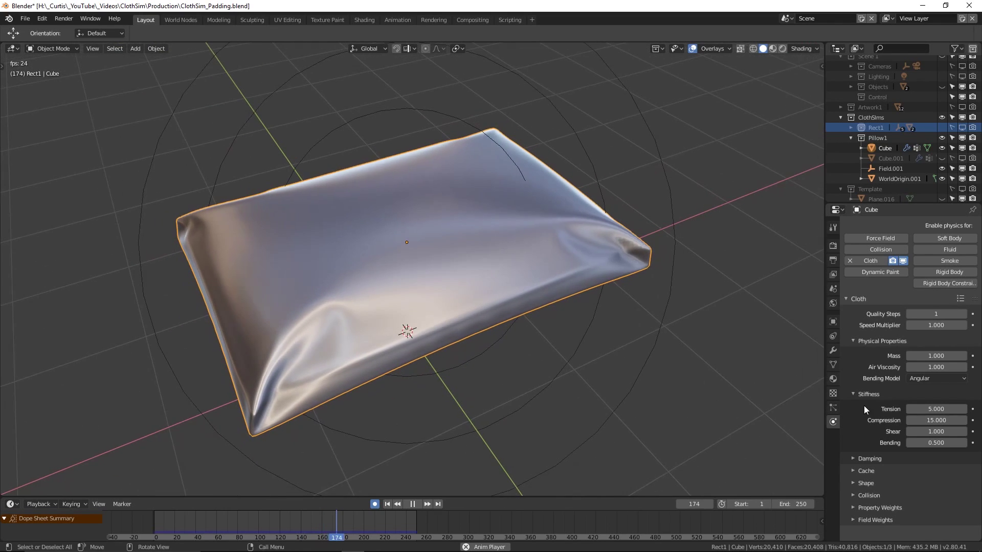
left_click(939, 409)
type("1")
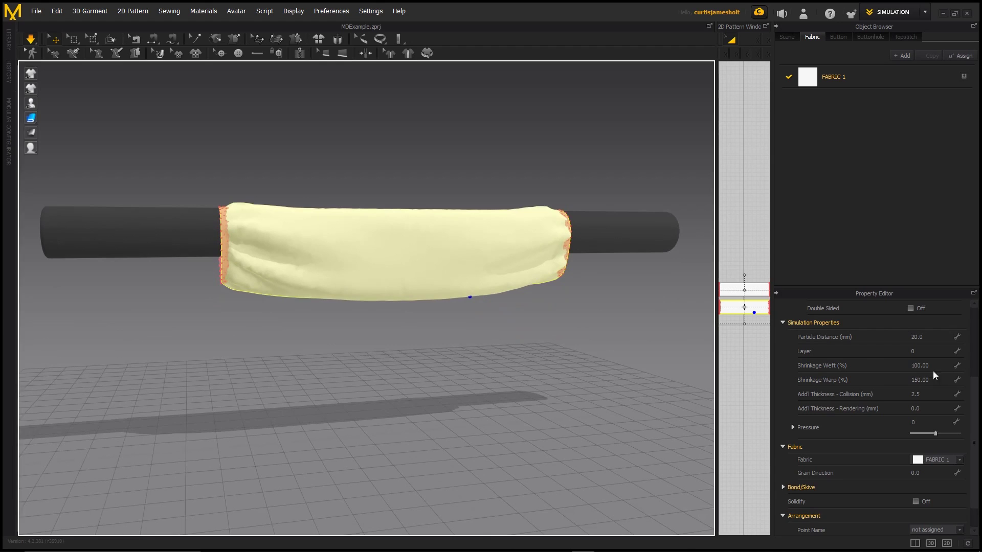
Set the fabric's Shrinkage Weft to 120%.
left_click(930, 365)
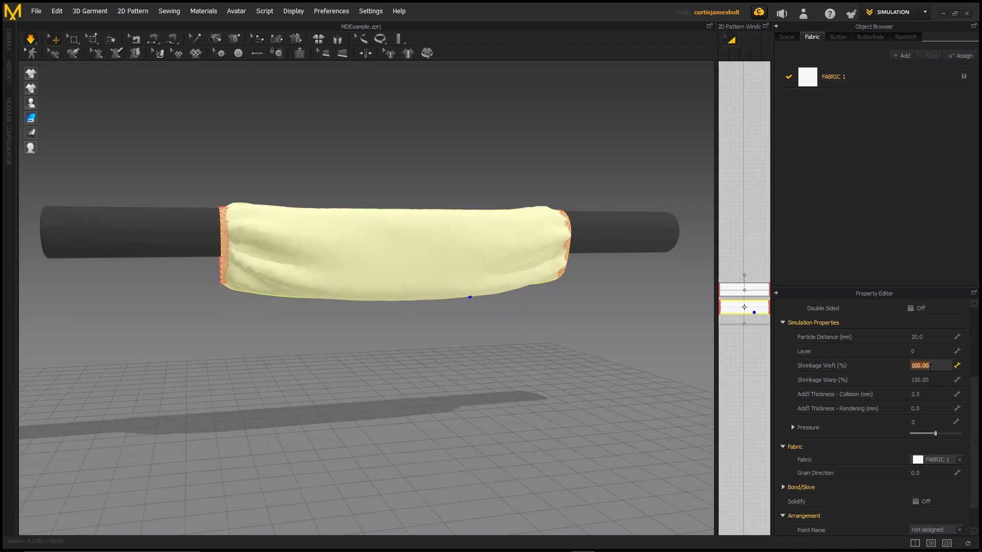
type("120")
key("Return")
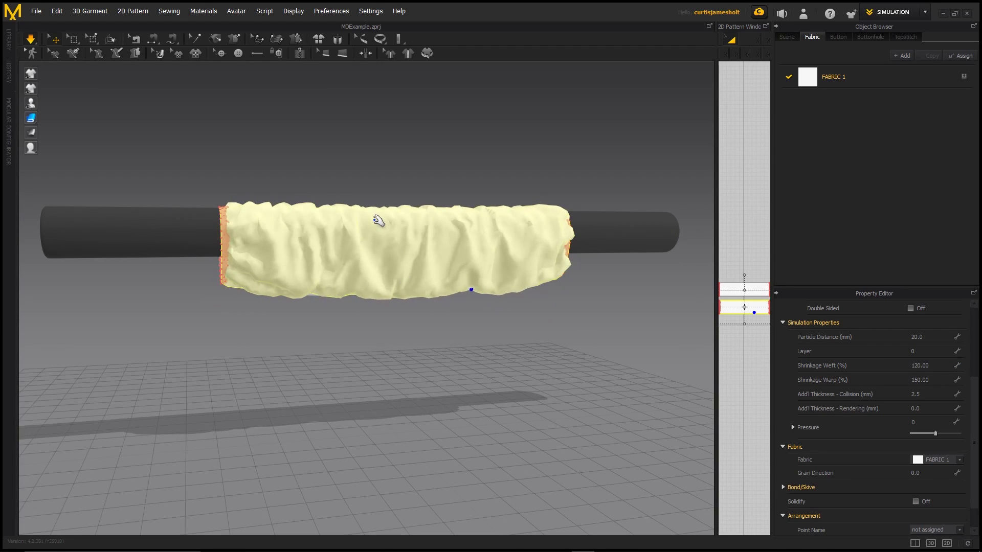
Tug the cloth up into peaks so the sleeve crumples around the cylinder.
left_click_drag(379, 221, 409, 177)
left_click_drag(482, 208, 489, 153)
left_click_drag(278, 214, 330, 151)
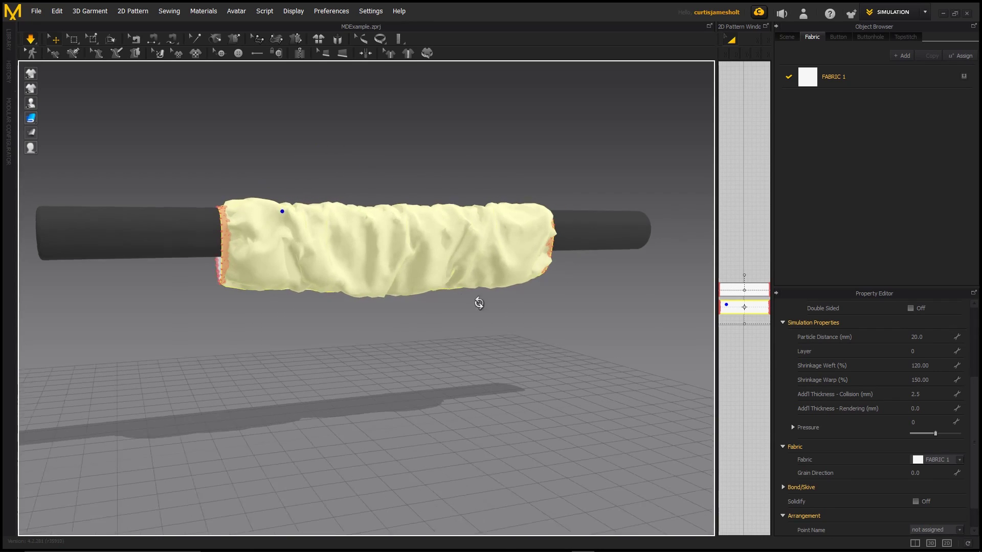
right_click_drag(479, 303, 460, 306)
left_click(926, 365)
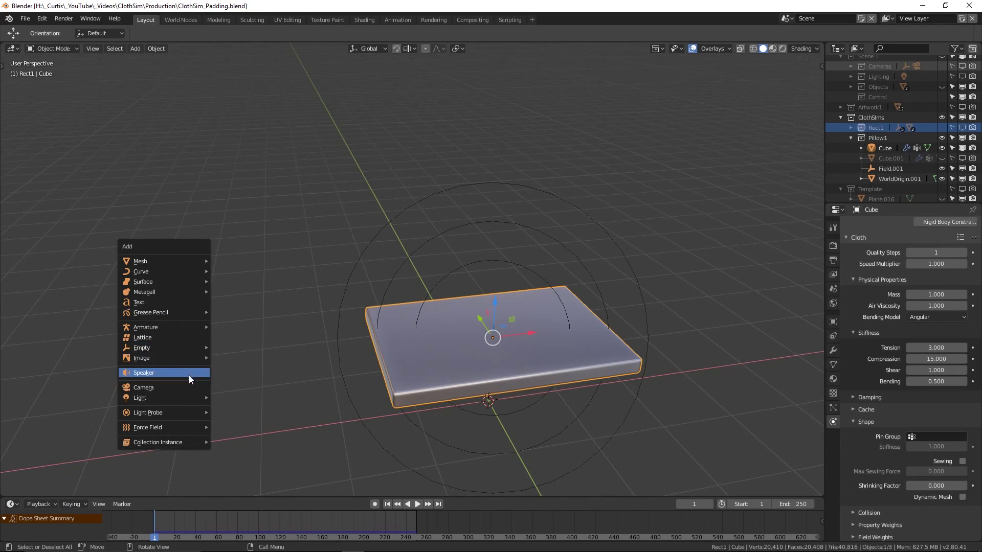
Select the Field.002 empty and view its Vortex settings: strength 200, noise 10.
mouse_move(184, 429)
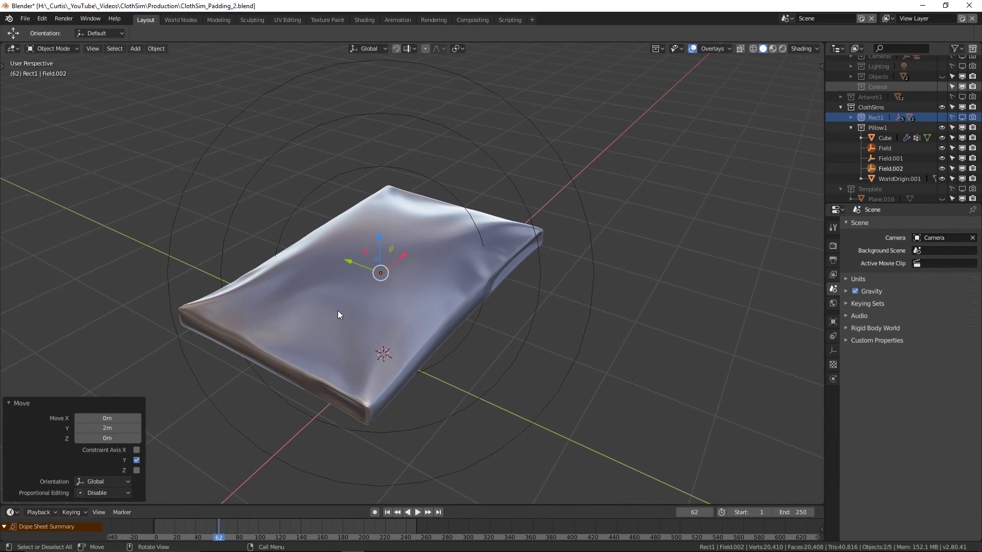
middle_click_drag(337, 311, 338, 267)
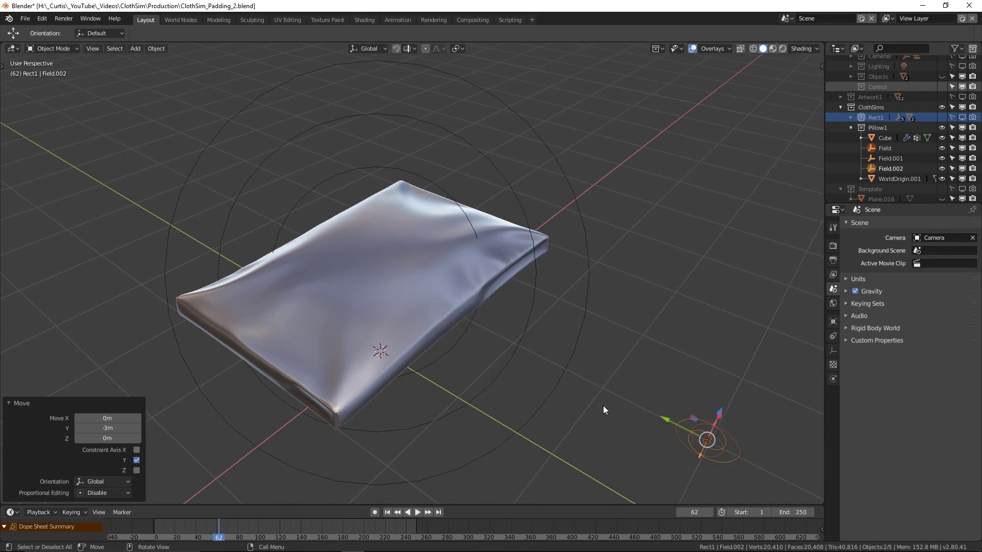
middle_click_drag(603, 409, 439, 279)
left_click(521, 372)
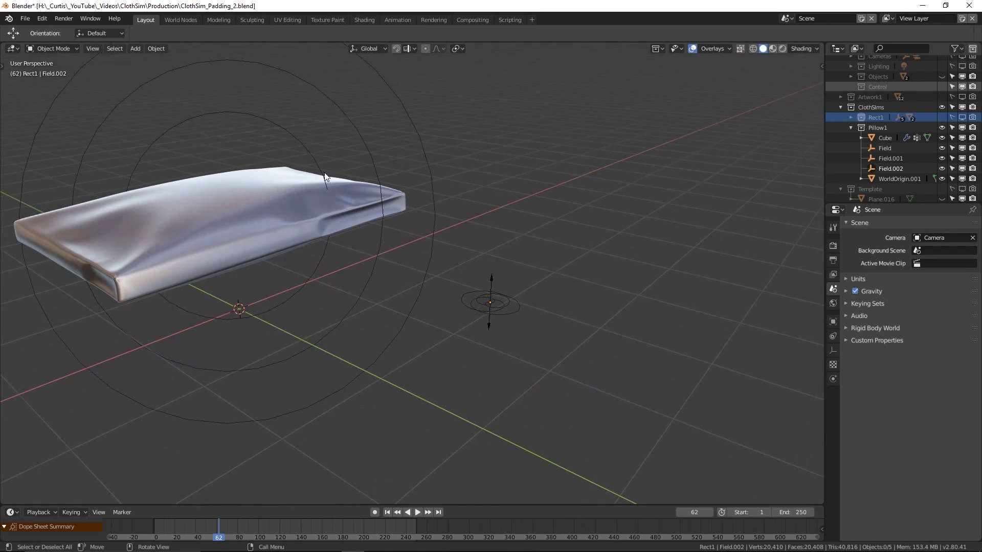
left_click(501, 287)
scroll(501, 287, "up", 3)
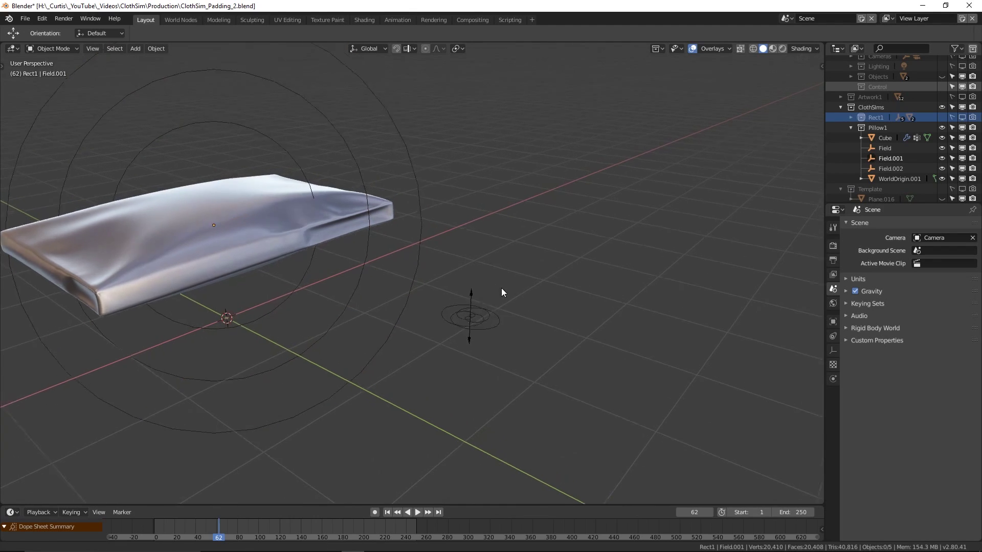
left_click(484, 329)
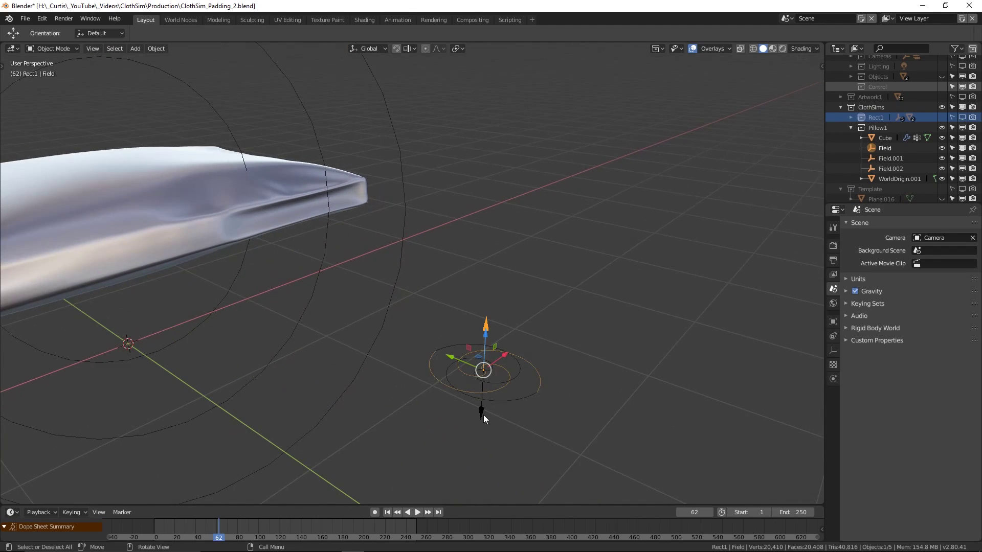
left_click(832, 379)
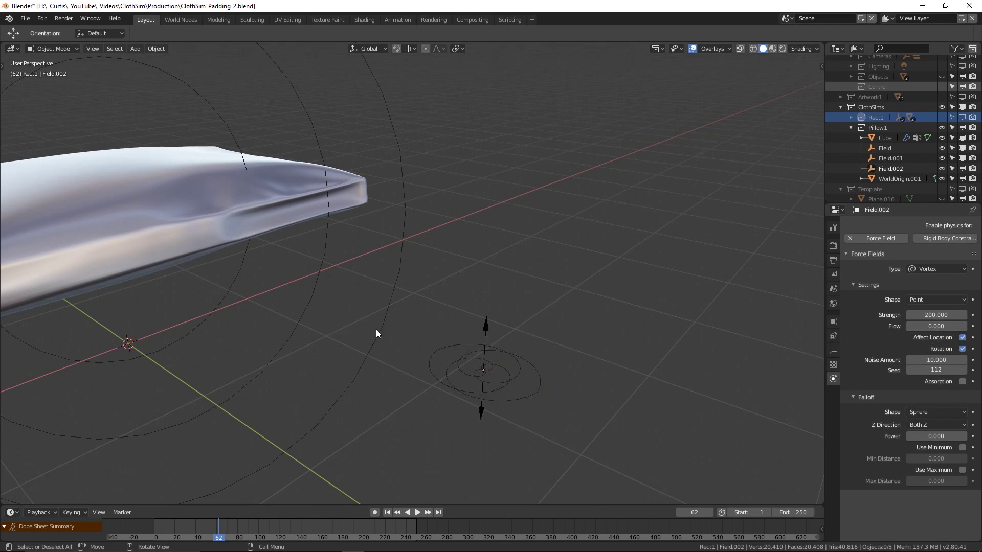
middle_click_drag(376, 333, 501, 338)
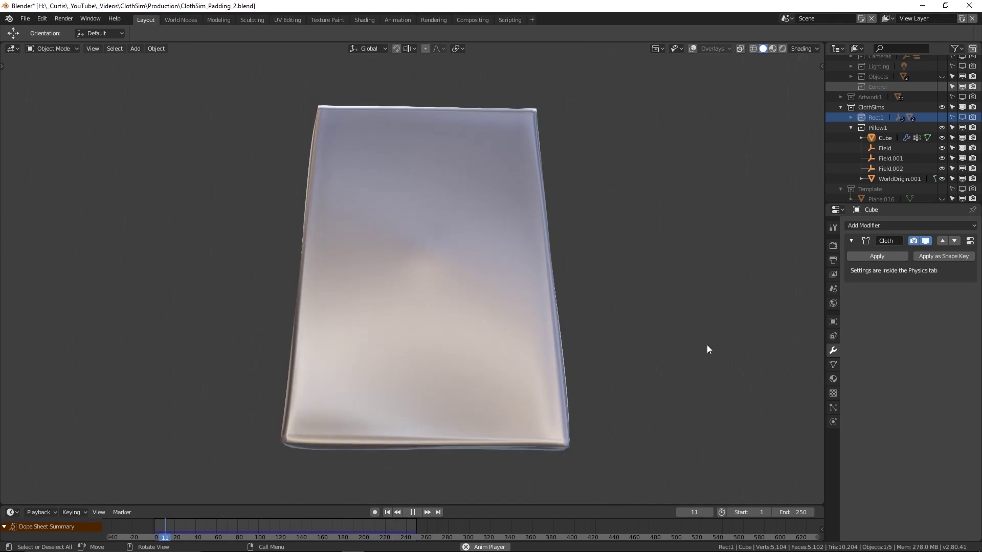
Add a Subdivision Surface modifier to the pillow cloth after its Cloth modifier.
left_click(882, 226)
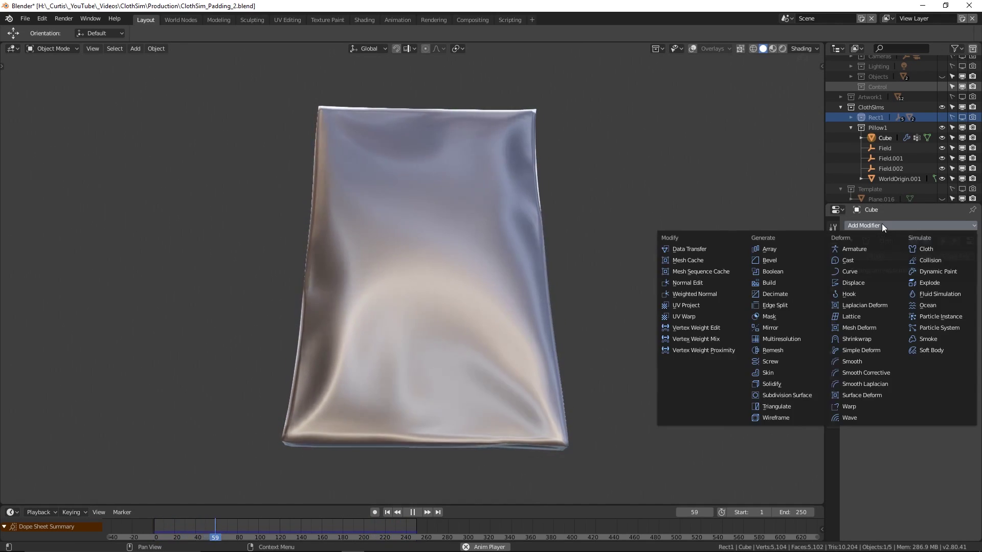
left_click(787, 396)
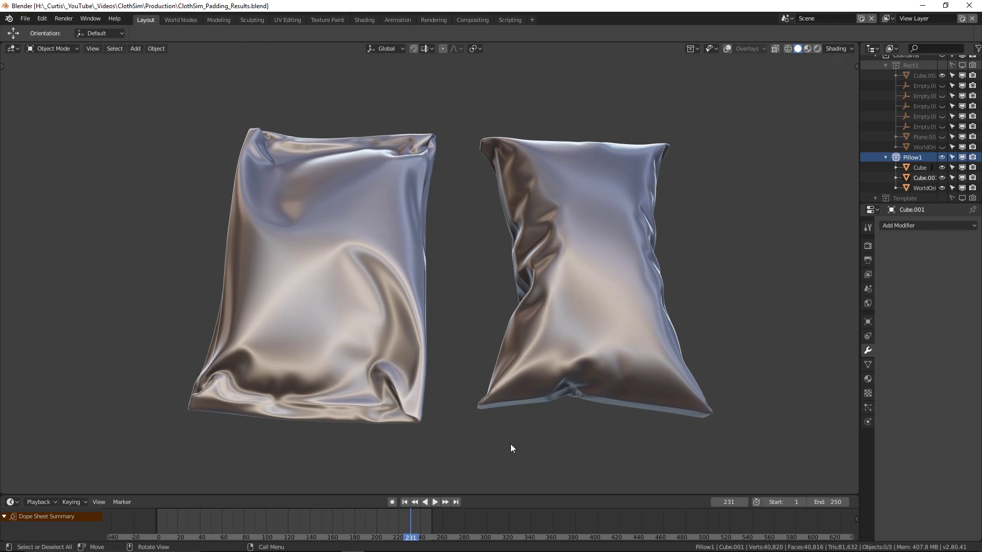
middle_click_drag(553, 389, 561, 266)
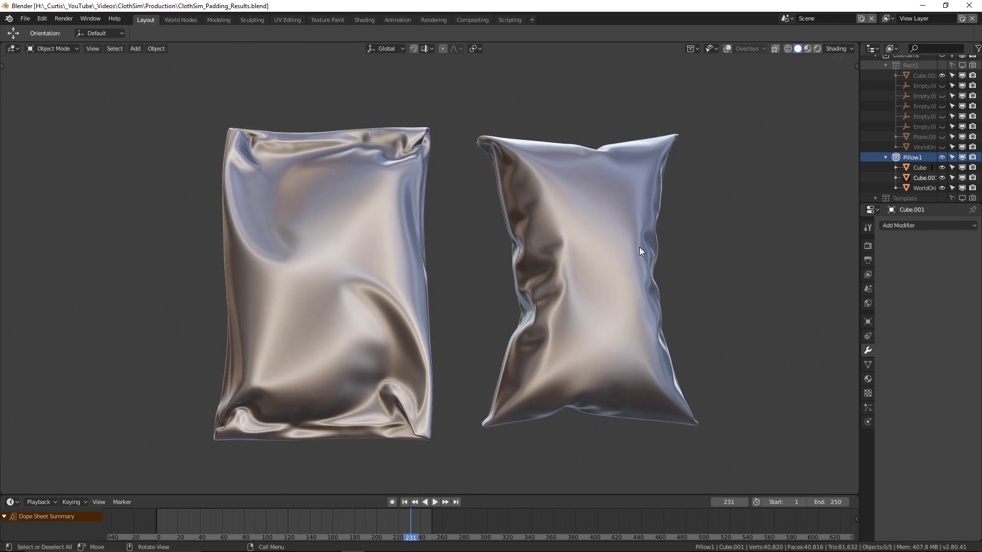
Orbit around the two smoothed pillows to inspect them from frontal and tilted angles.
middle_click_drag(600, 370, 567, 420)
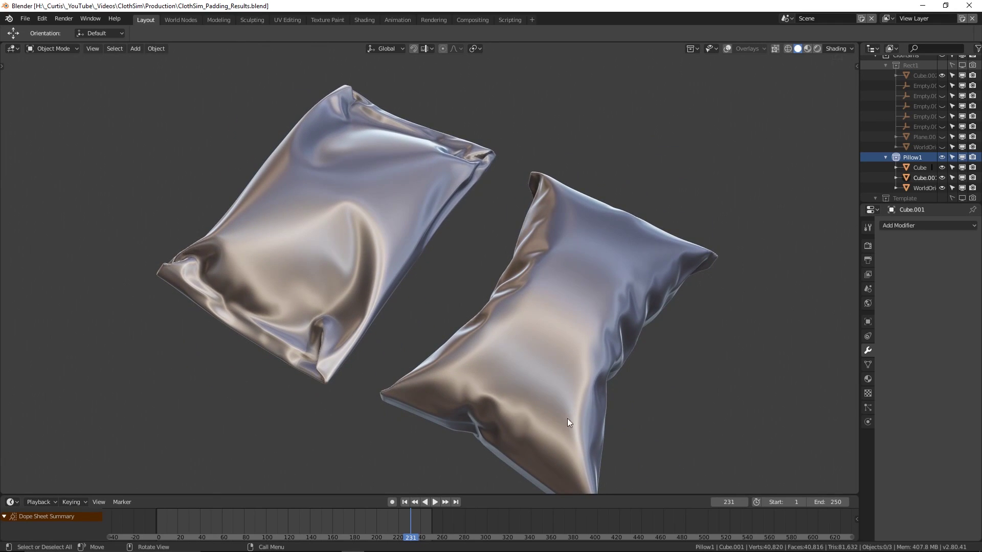
middle_click_drag(486, 311, 252, 425)
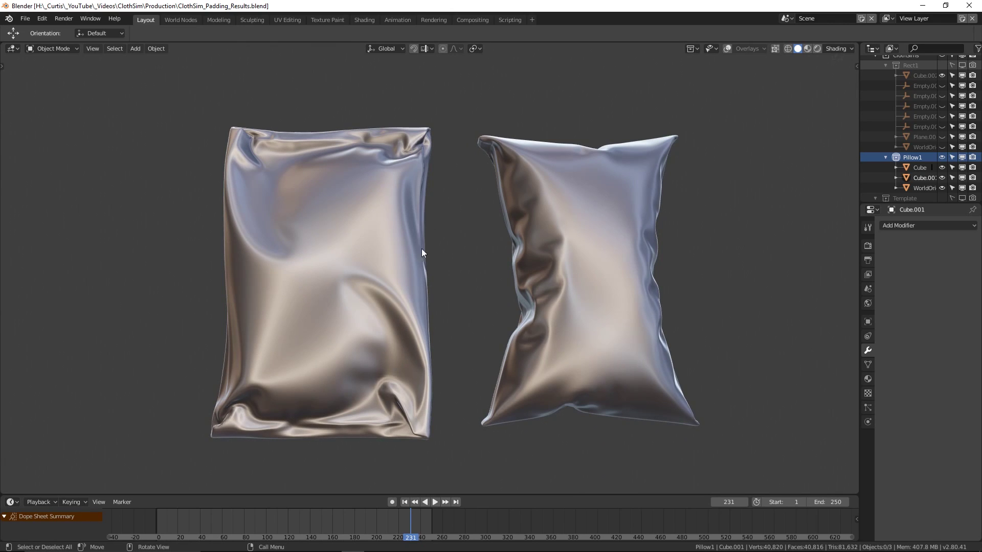
middle_click_drag(422, 252, 342, 310)
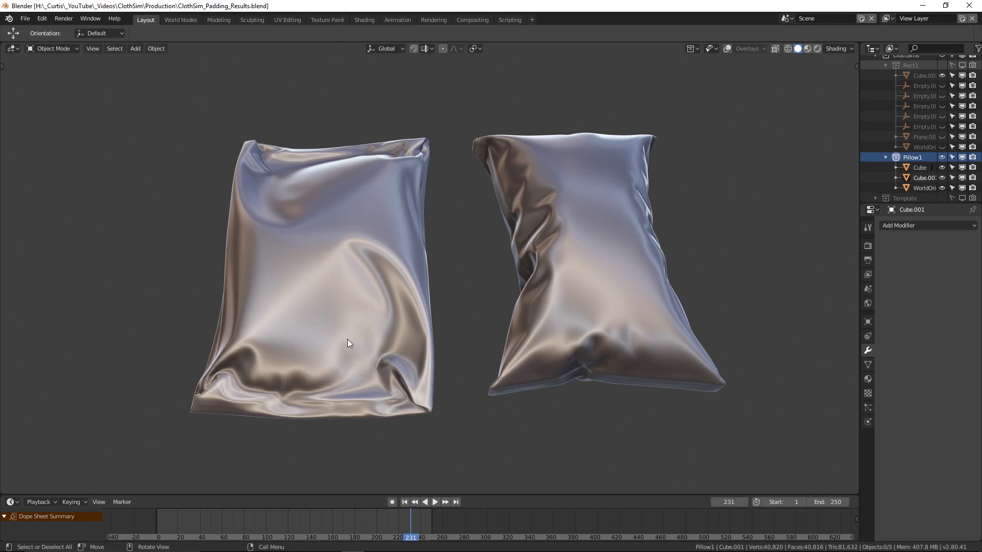
middle_click_drag(347, 340, 399, 337)
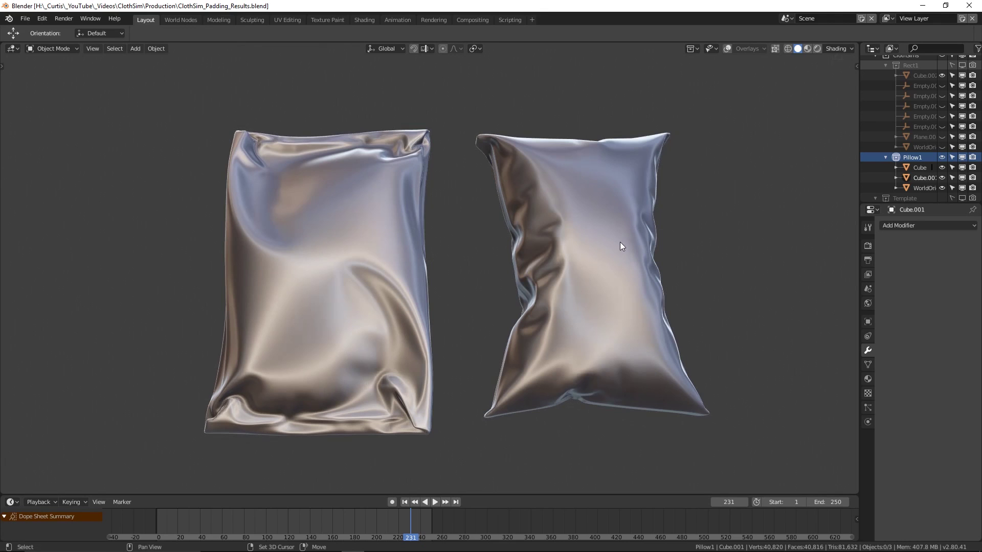
mouse_move(620, 242)
middle_mouse_down()
mouse_move(557, 253)
mouse_move(471, 247)
mouse_move(419, 225)
mouse_move(393, 229)
mouse_move(403, 216)
mouse_move(339, 222)
mouse_move(314, 246)
mouse_move(445, 318)
middle_mouse_up()
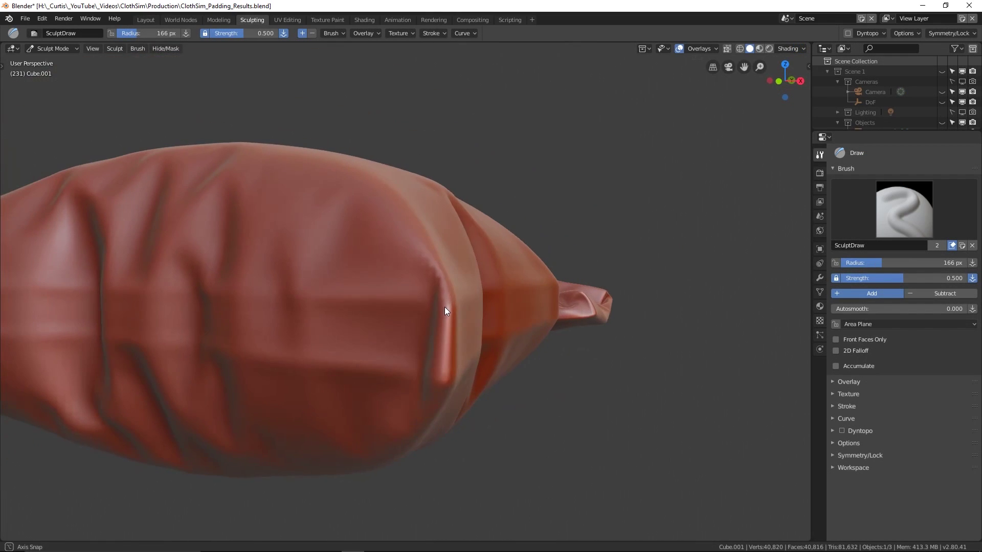
Sculpt a raised ridge along the pillow fold with the Draw brush and extend it upward.
left_click_drag(445, 311, 455, 291)
left_click_drag(436, 363, 436, 322)
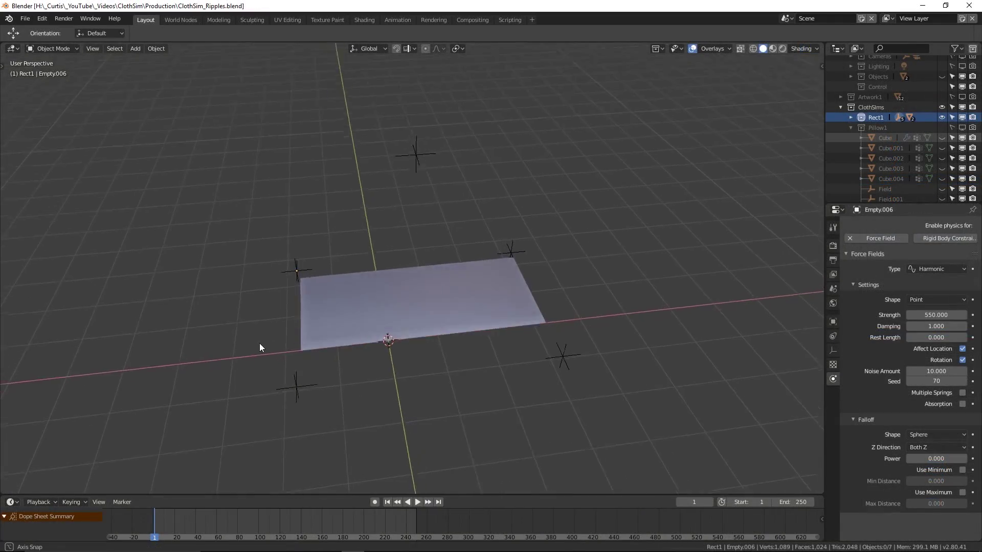
Select the cloth plane and inspect it from edge-on and top-down views.
left_click(480, 319)
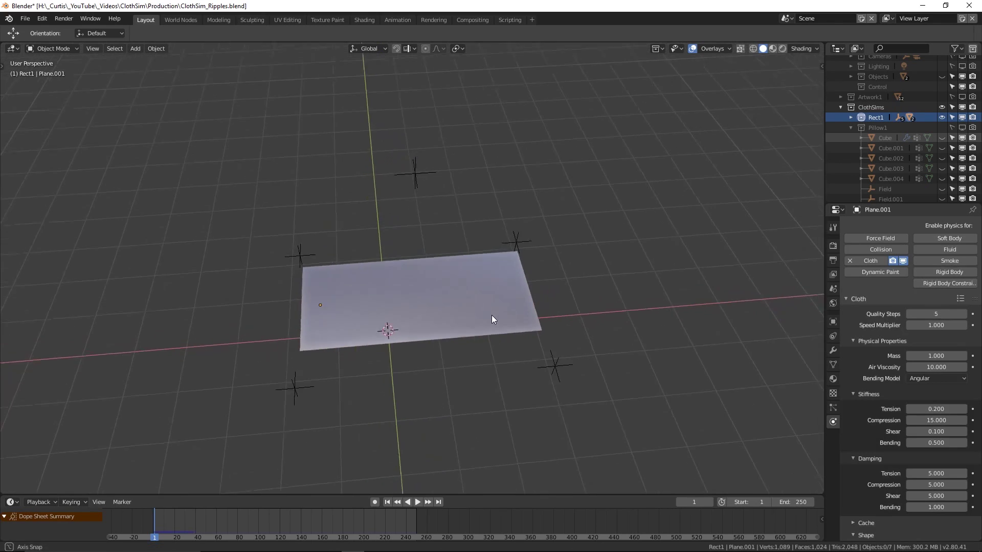
middle_click_drag(492, 315, 440, 379)
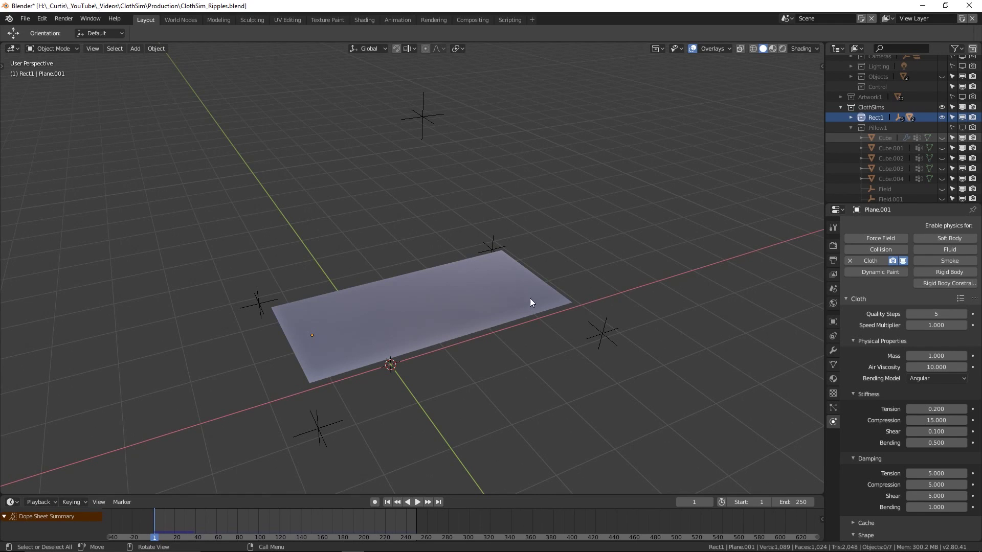
middle_click_drag(463, 334, 436, 295)
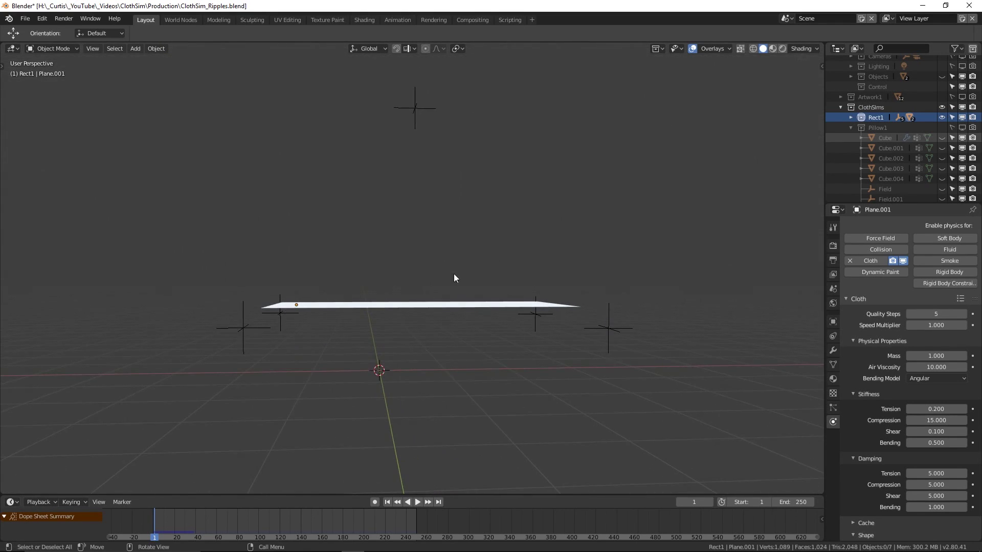
middle_click_drag(453, 274, 408, 350)
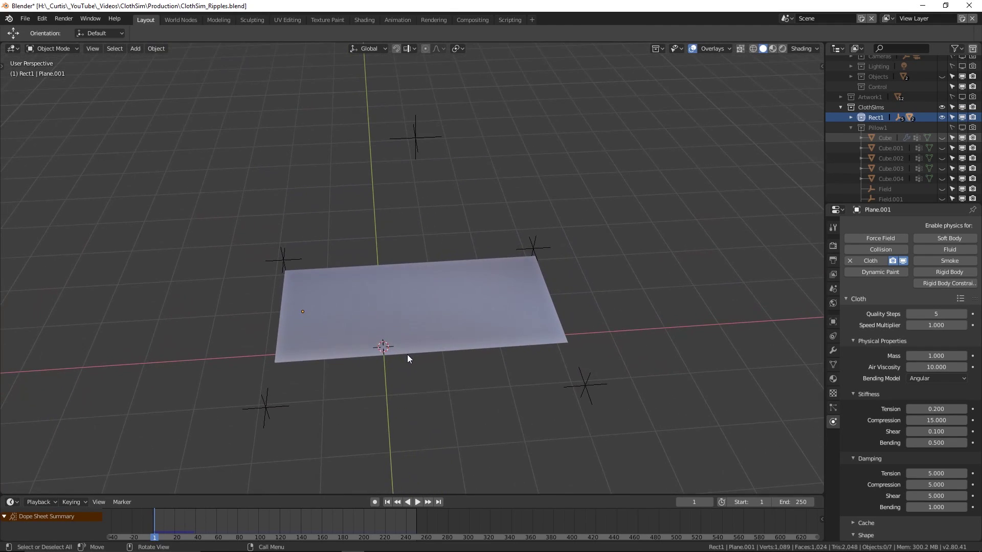
middle_click_drag(406, 389, 379, 391)
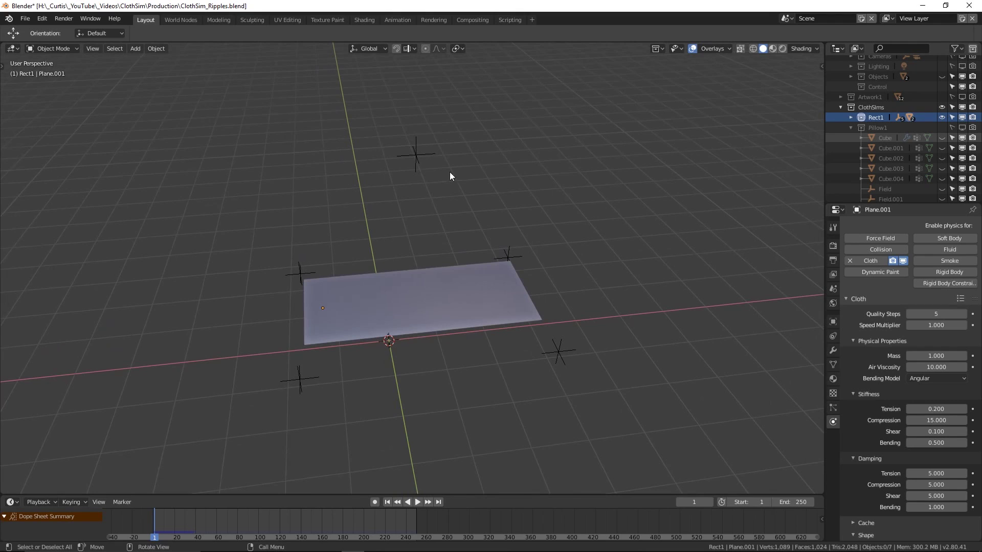
middle_click_drag(496, 235, 354, 385)
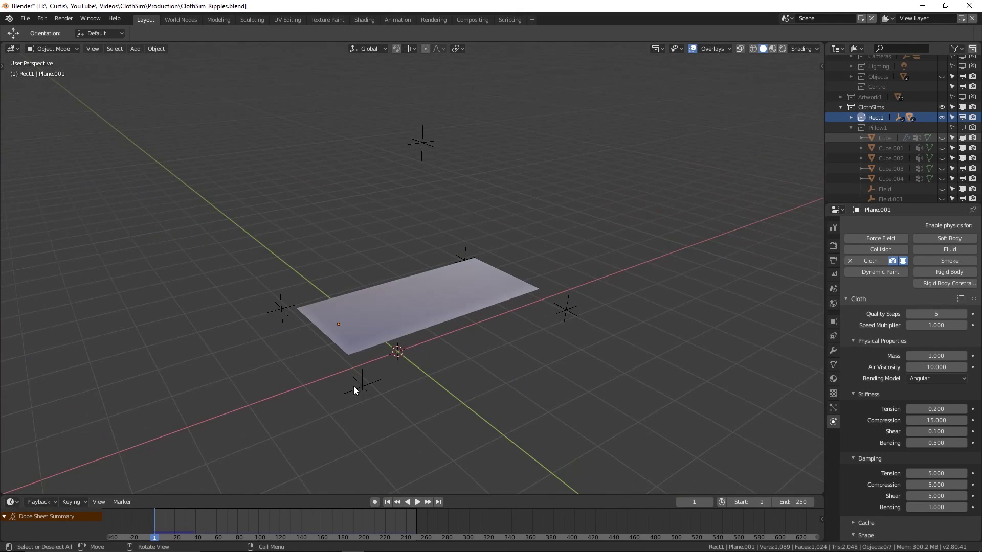
Confirm the neighbouring empty's force field is Harmonic, then reselect the cloth plane.
left_click(357, 386)
left_click(926, 268)
left_click(923, 270)
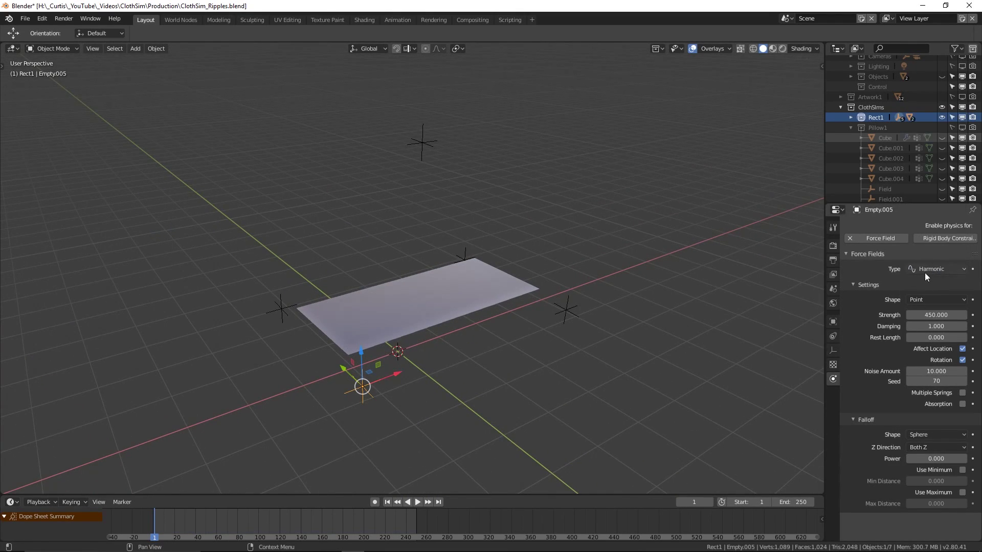
middle_click_drag(492, 360, 447, 372)
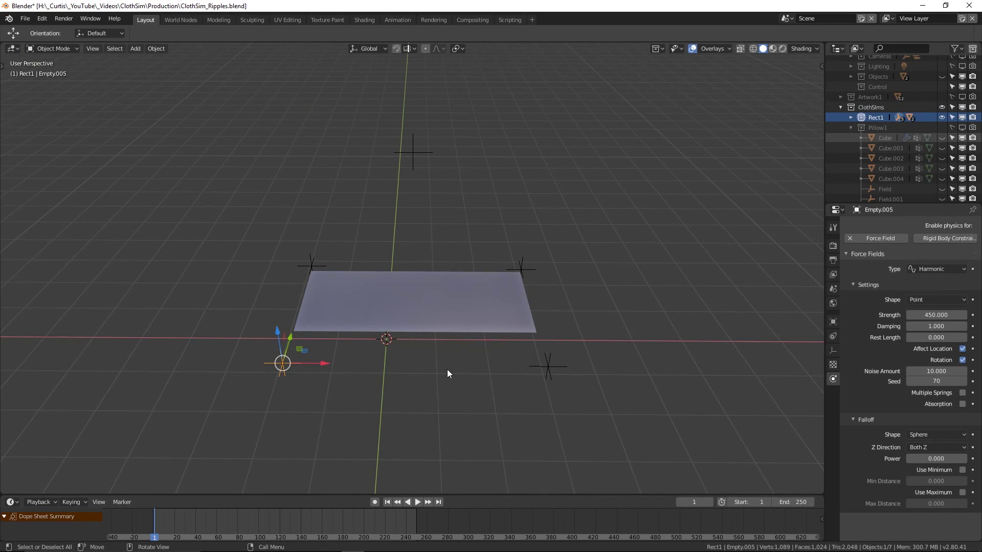
middle_click_drag(435, 381, 417, 398)
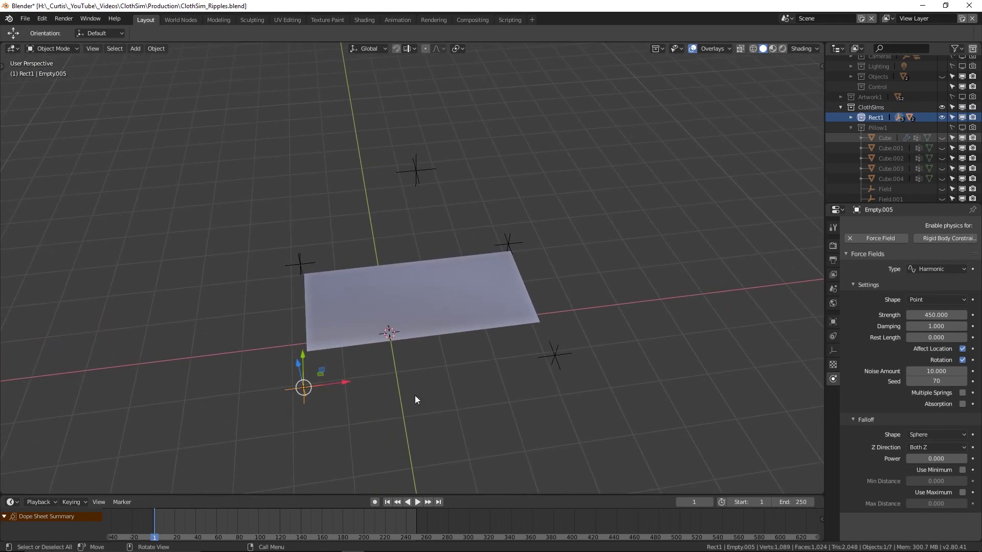
left_click(375, 314)
left_click(440, 311)
scroll(399, 357, "up", 3)
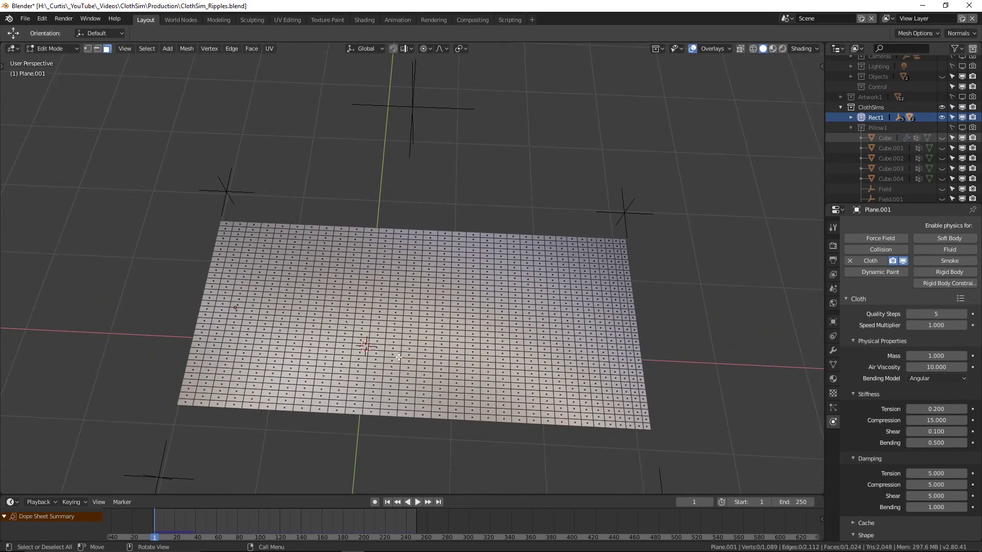
scroll(337, 341, "down", 3)
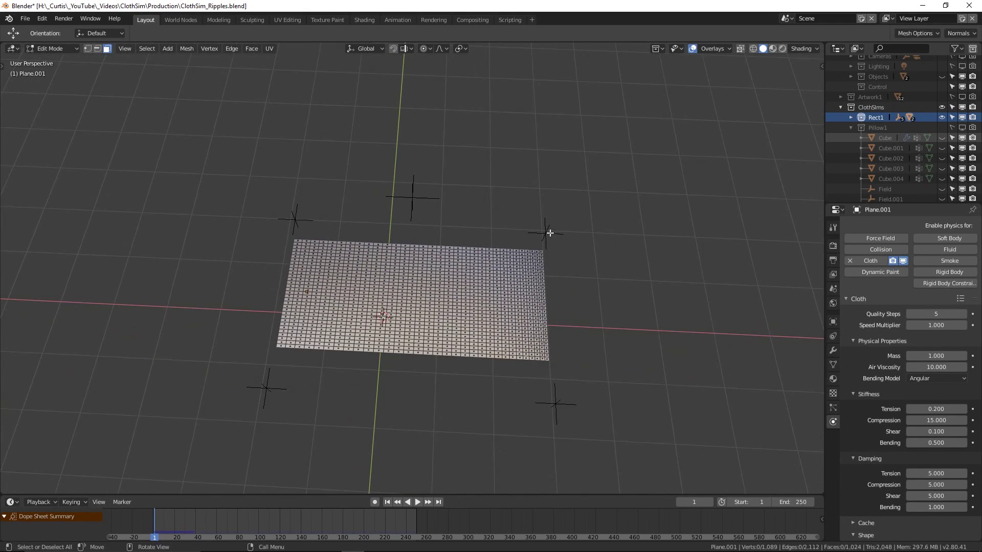
key("Tab")
middle_click_drag(396, 276, 380, 257)
left_click(416, 137)
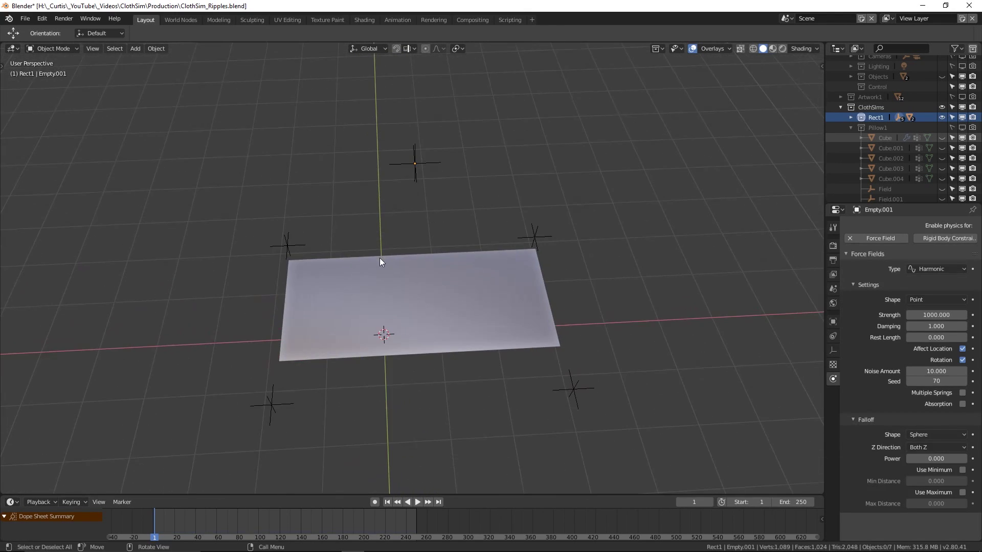
left_click(511, 313)
scroll(950, 345, "down", 1)
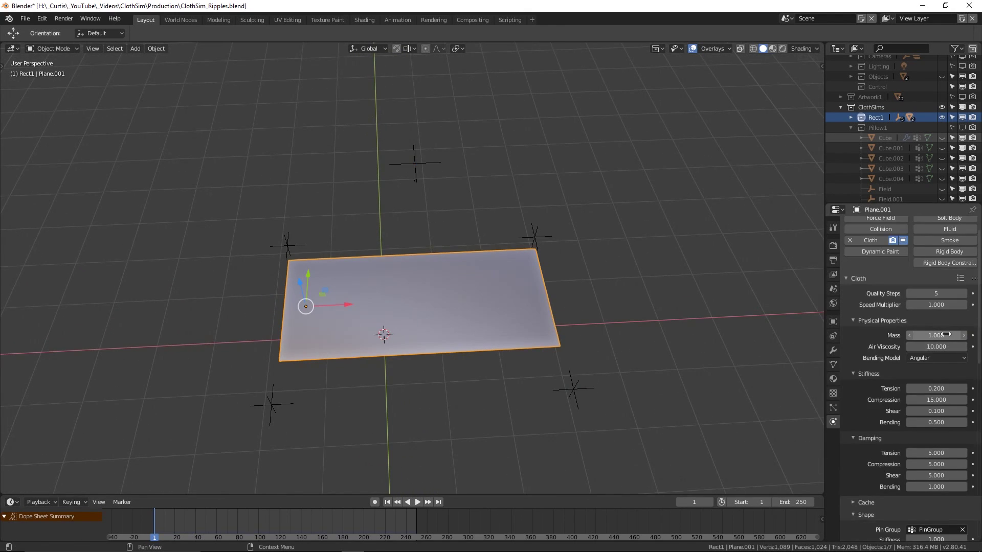
scroll(947, 335, "down", 1)
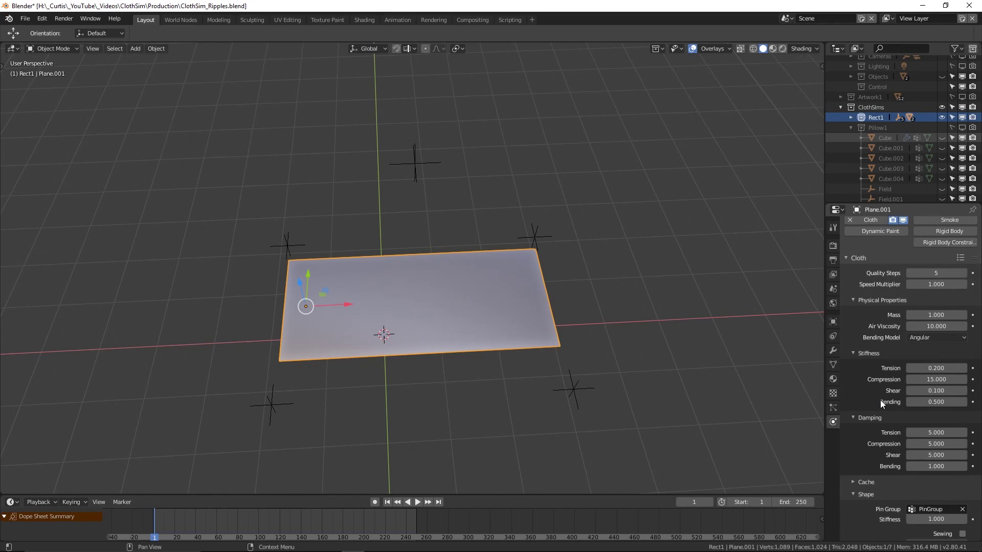
scroll(881, 404, "down", 2)
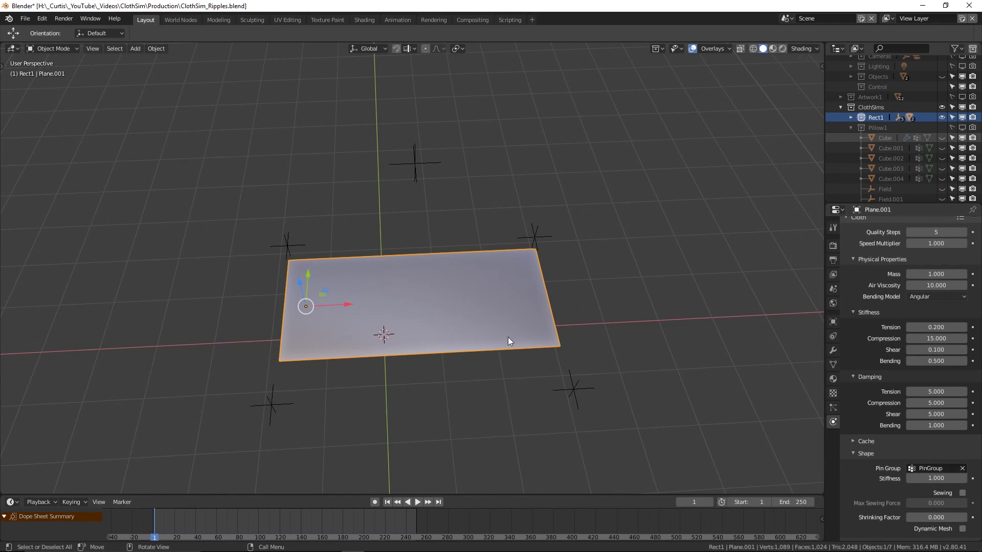
middle_click_drag(508, 342, 430, 367)
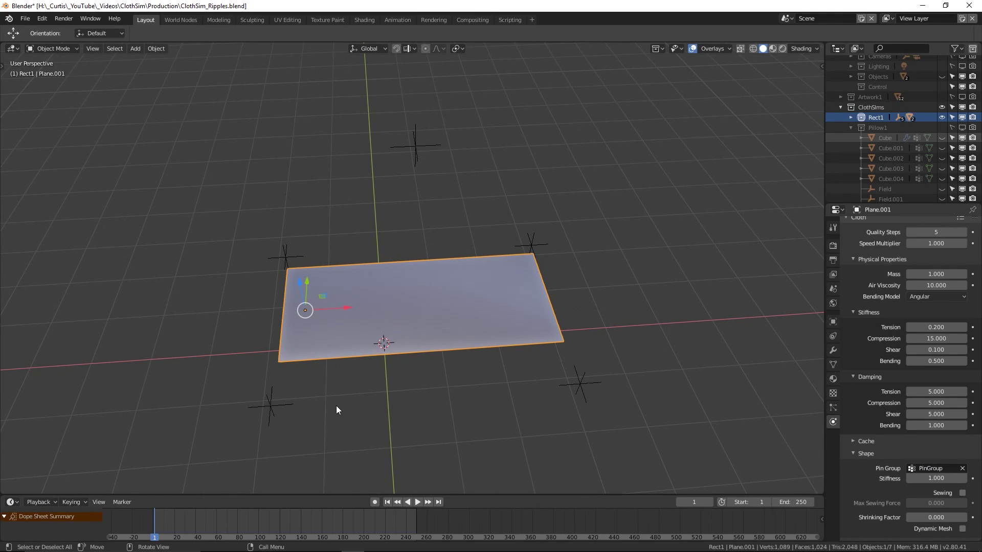
left_click(269, 407)
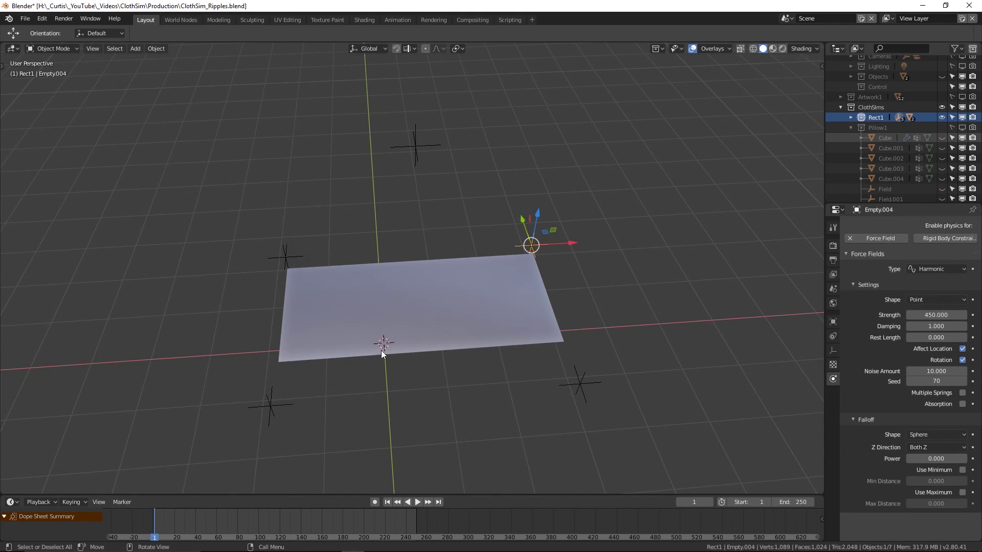
middle_click_drag(465, 366, 419, 379)
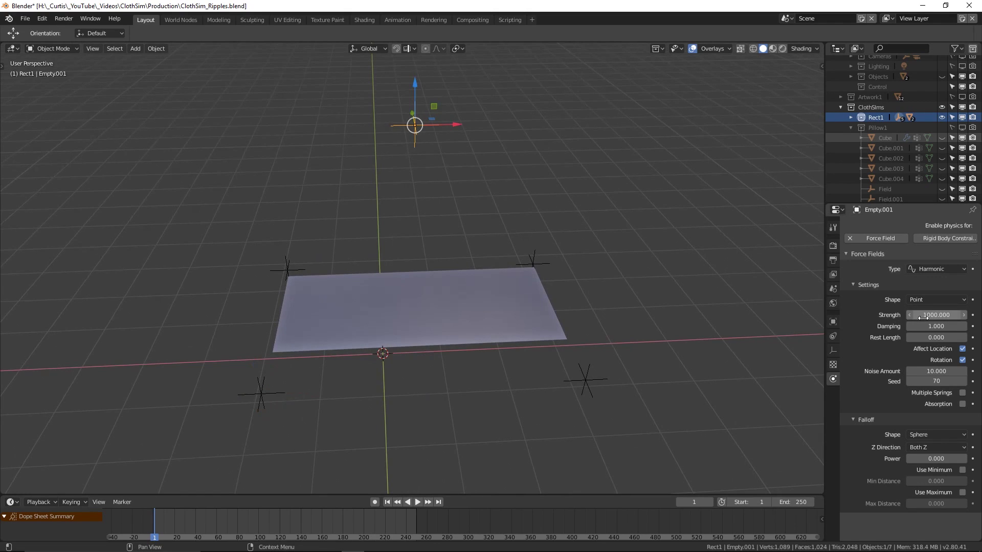
middle_click_drag(589, 292, 357, 317)
Play the ripple simulation to watch the plane billow, then start moving the force-field empty along Z.
left_click(417, 501)
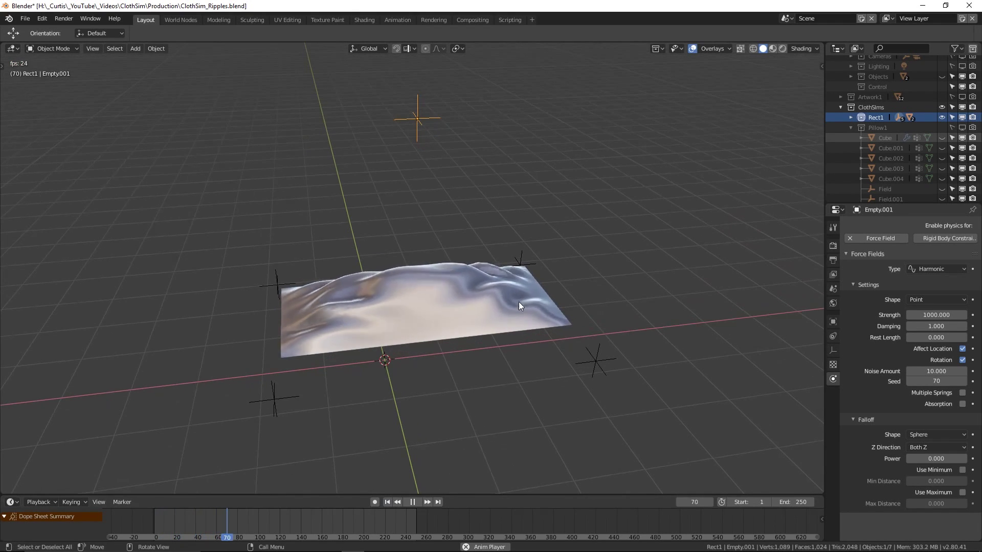
middle_click_drag(518, 301, 579, 361)
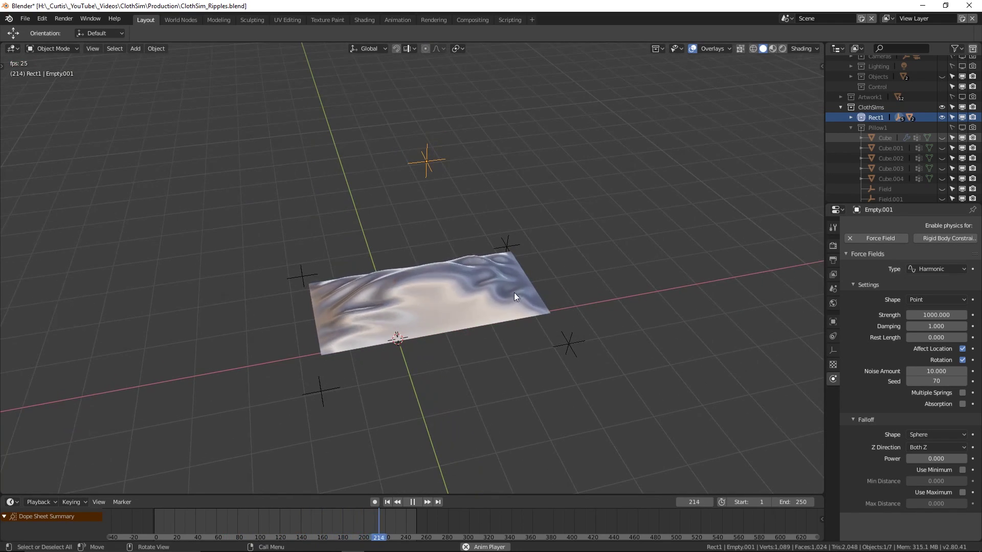
middle_click_drag(514, 293, 503, 228)
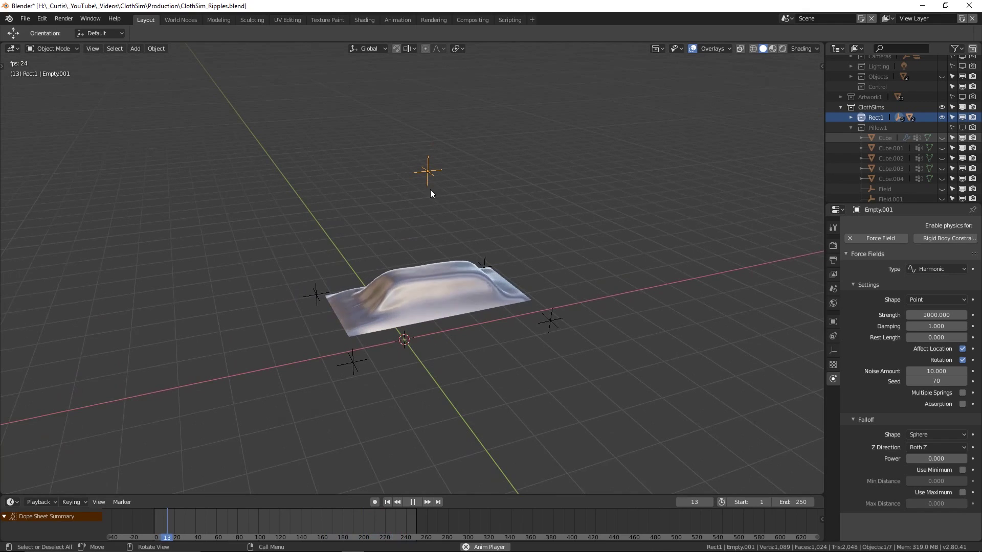
middle_click_drag(433, 192, 456, 188, "ctrl")
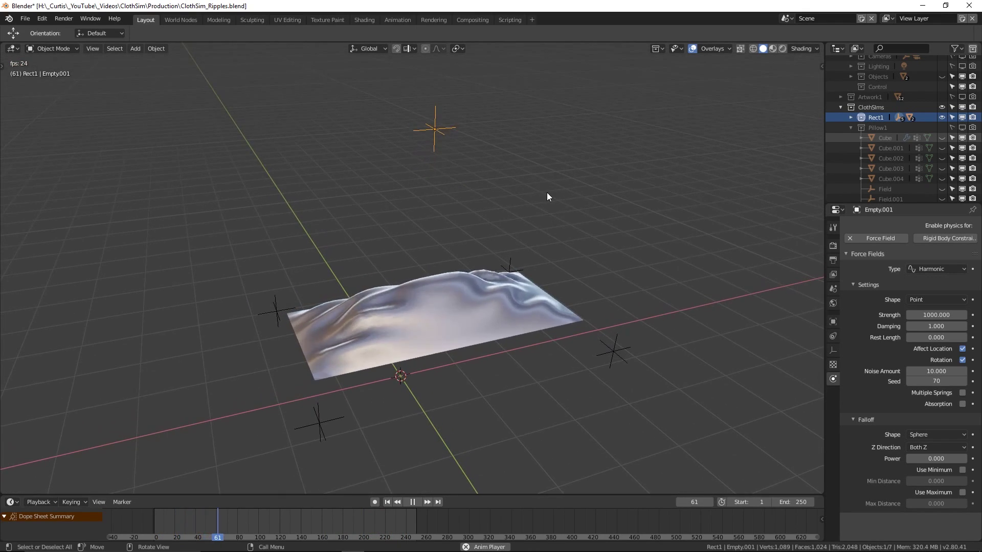
key("g")
key("z")
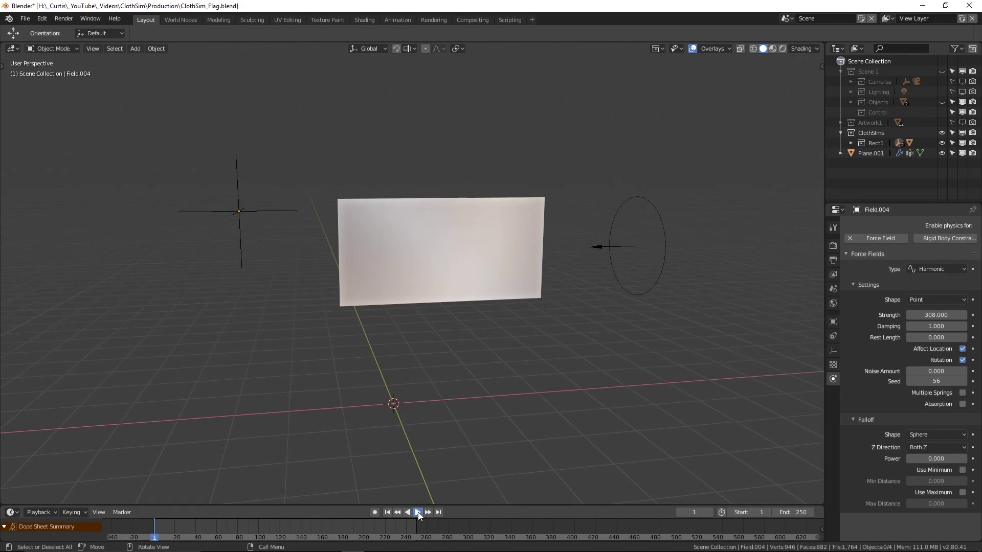
Play the flag simulation and move the field empty left of the flag to a new spot.
left_click(418, 513)
middle_click_drag(427, 503, 489, 449)
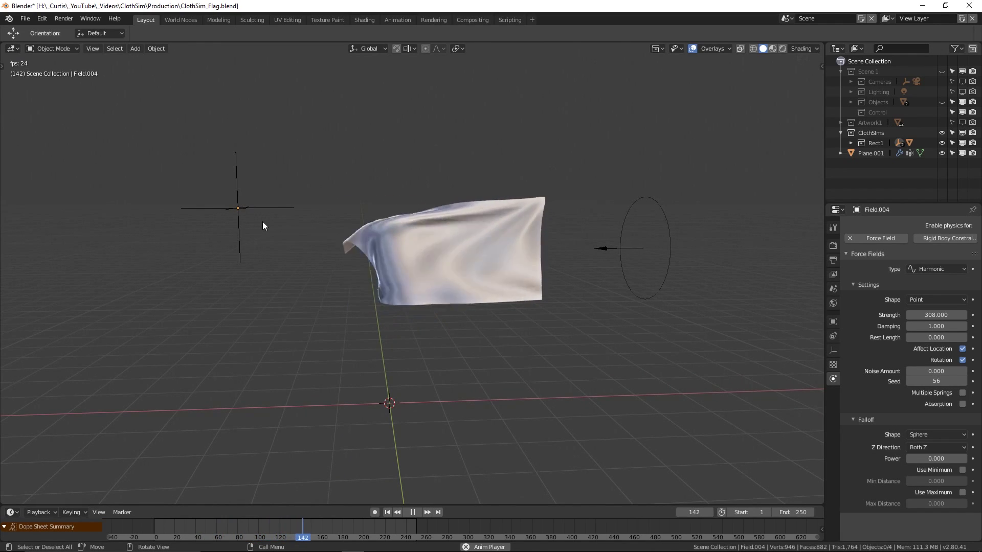
left_click(265, 207)
key("g")
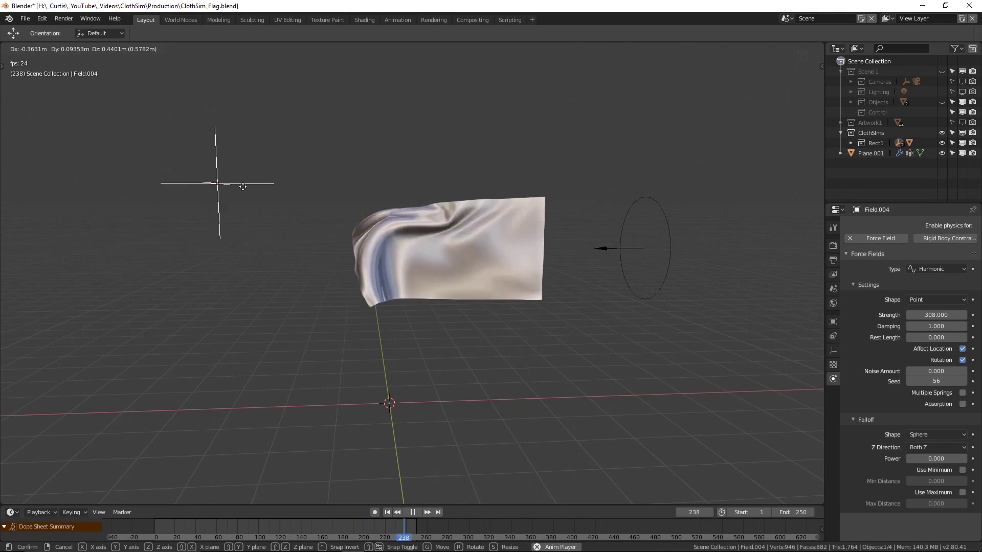
left_click(244, 231)
Hide the viewport overlays so only the waving flag shows.
middle_click_drag(368, 379, 487, 397)
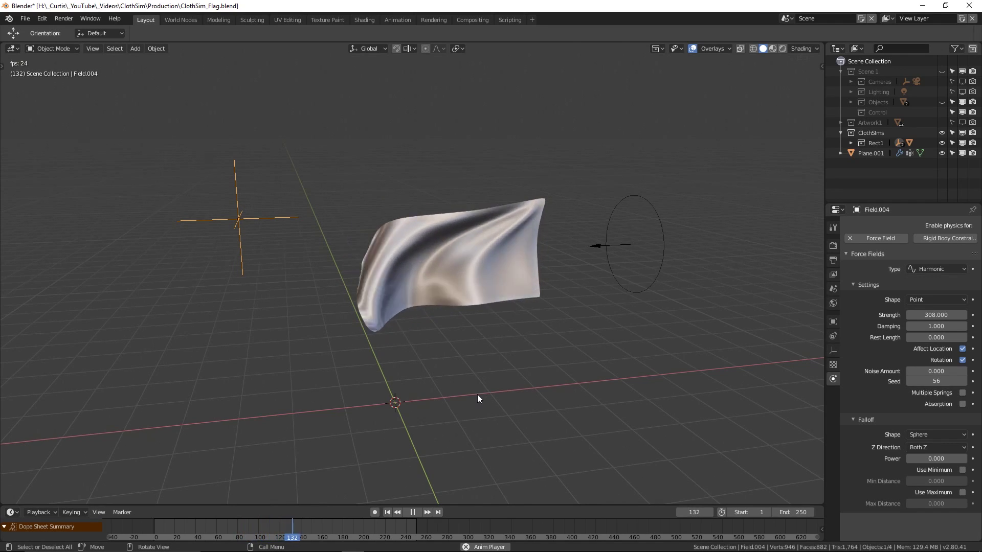
middle_click_drag(477, 394, 446, 308)
key("shift+alt+z")
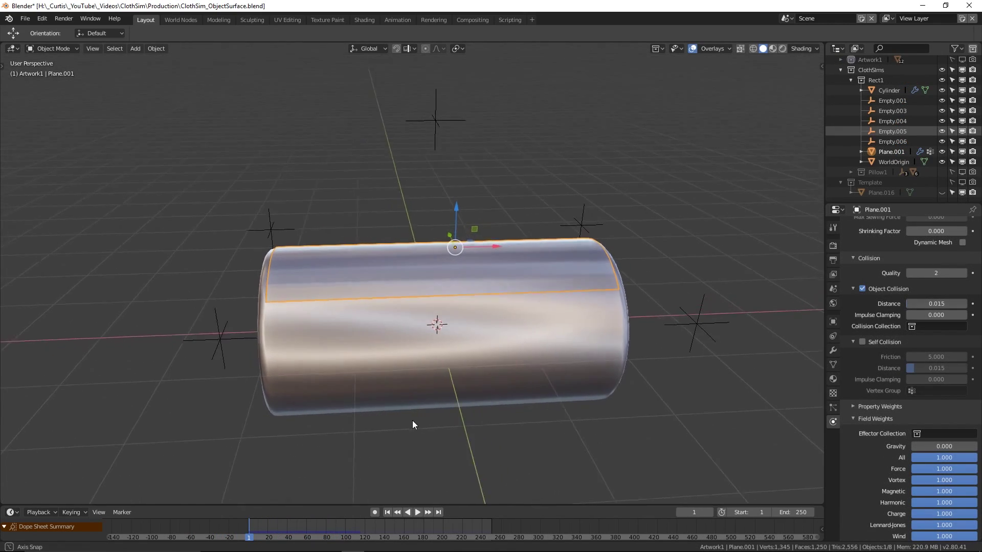
middle_click_drag(413, 421, 315, 307)
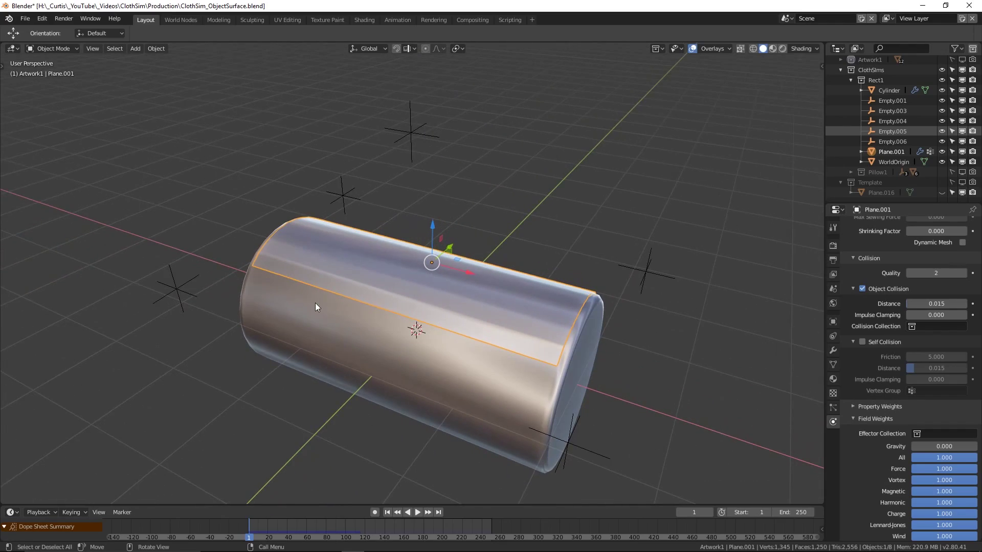
Inspect the cylinder mesh in face edit mode, then return to Object Mode.
left_click(419, 286)
middle_click_drag(415, 297, 457, 340)
middle_click_drag(388, 258, 586, 364)
key("Tab")
scroll(453, 321, "down", 2)
Check the Cylinder's Collision physics and select the force-field empty Empty.001 above it.
left_click(421, 343)
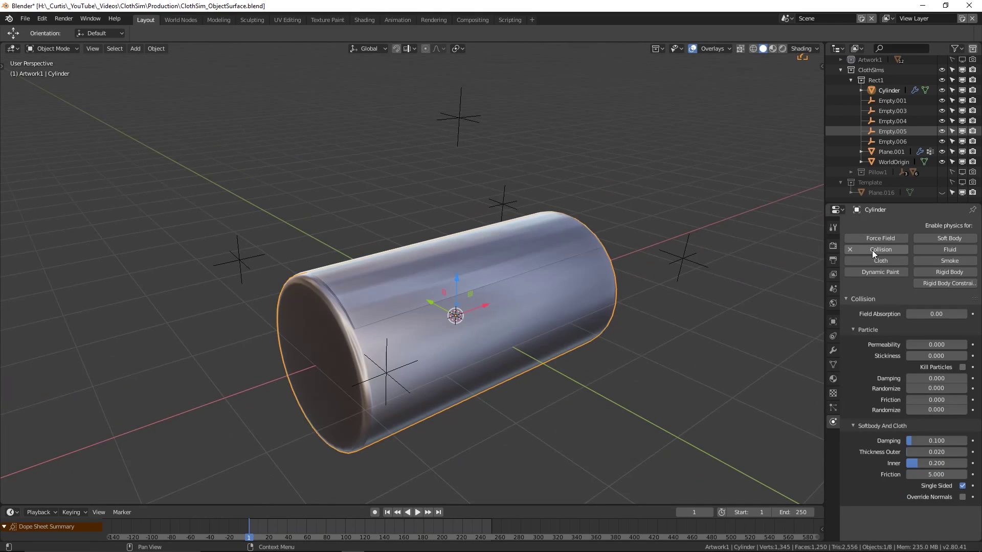
middle_click_drag(547, 350, 461, 370)
scroll(461, 369, "down", 2)
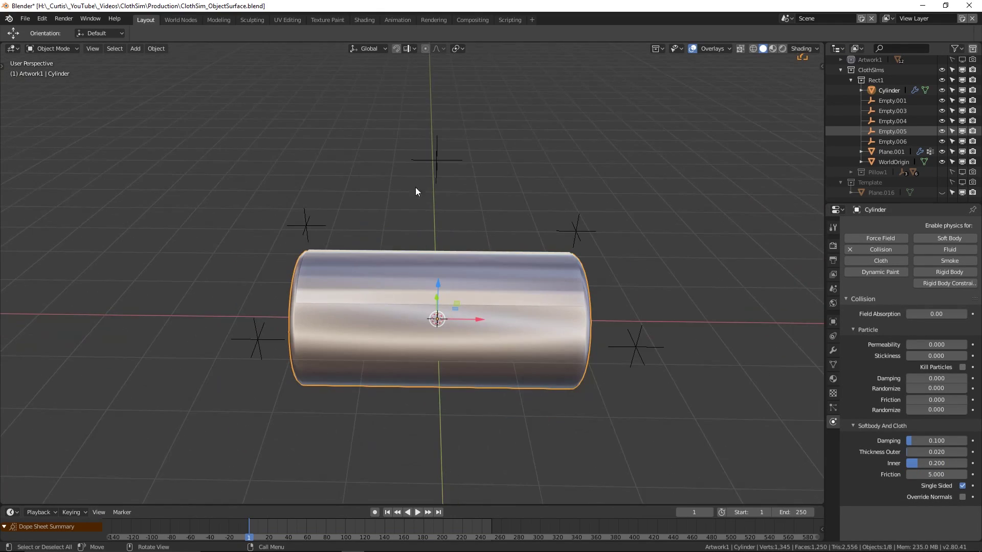
left_click(409, 184)
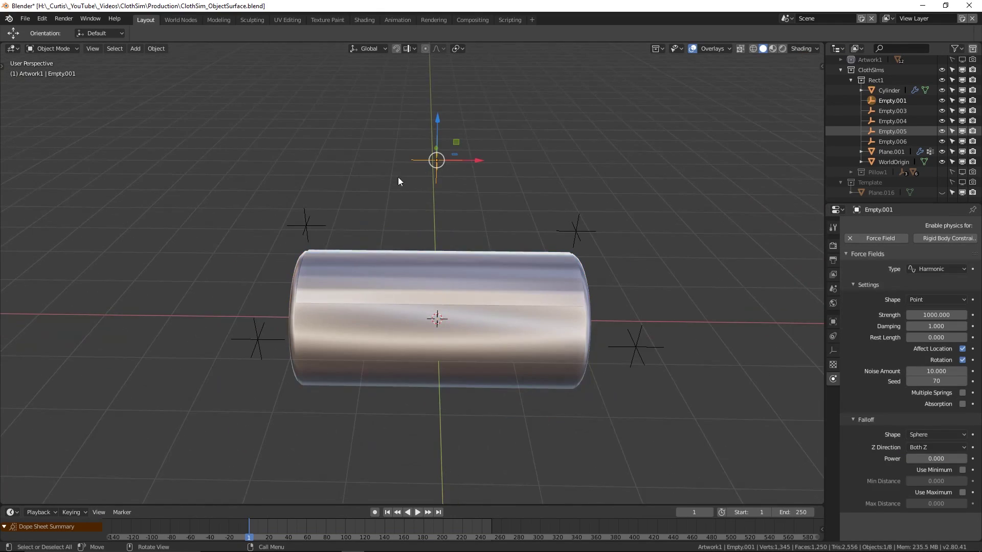
Play the simulation so the cloth wraps and crumples tightly around the cylinder.
left_click(415, 511)
middle_click_drag(397, 437, 410, 265)
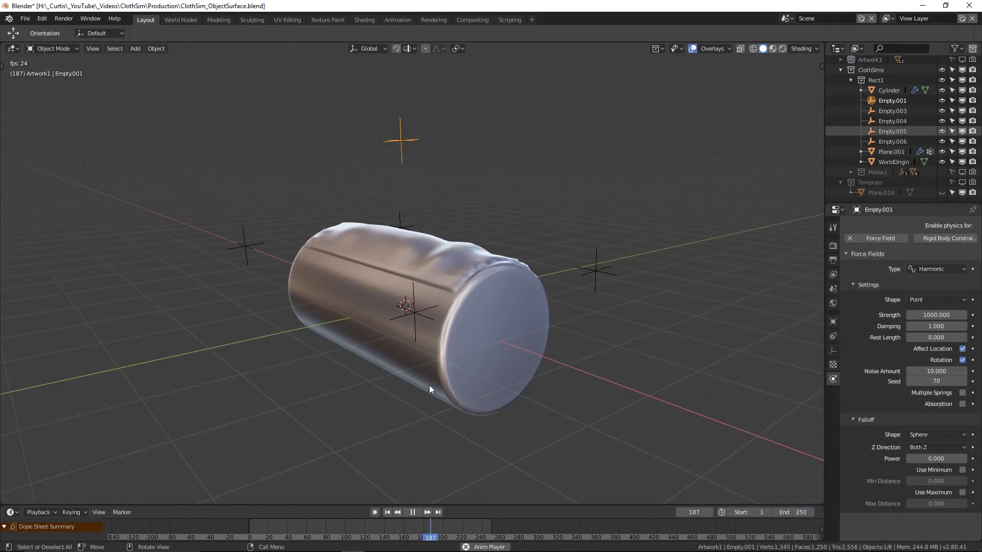
middle_click_drag(429, 388, 526, 366)
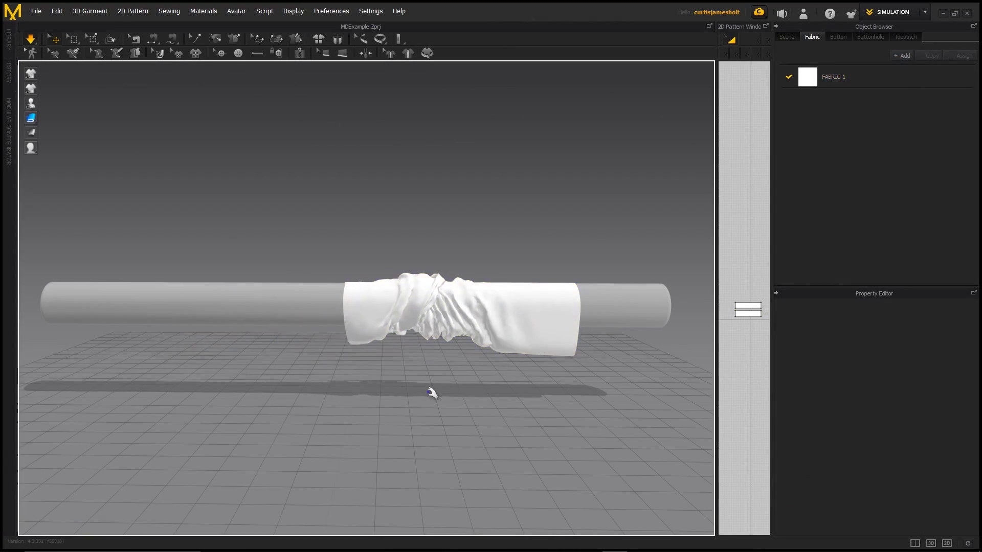
Drag the gathered cloth piece leftward along the pole during simulation.
right_click_drag(432, 394, 417, 362)
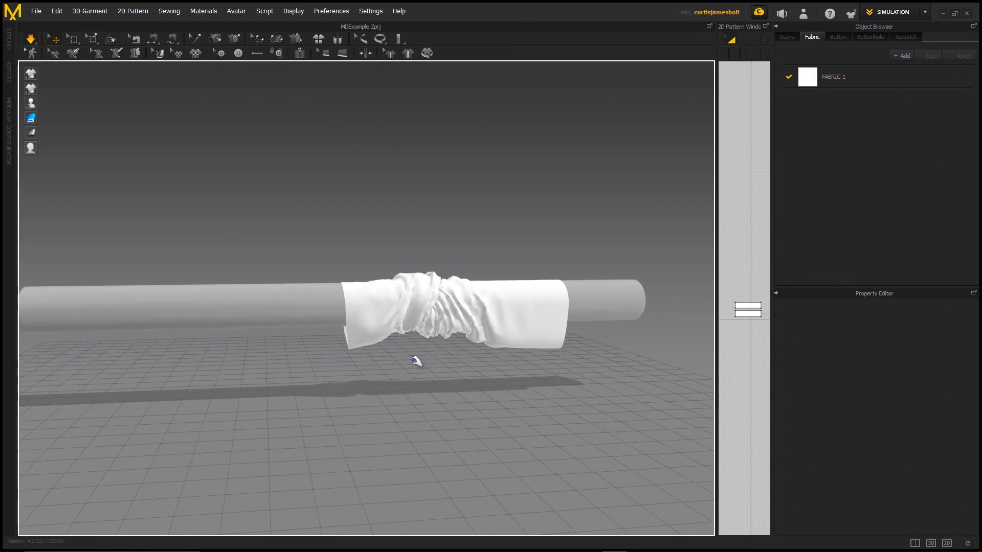
left_click_drag(353, 307, 321, 295)
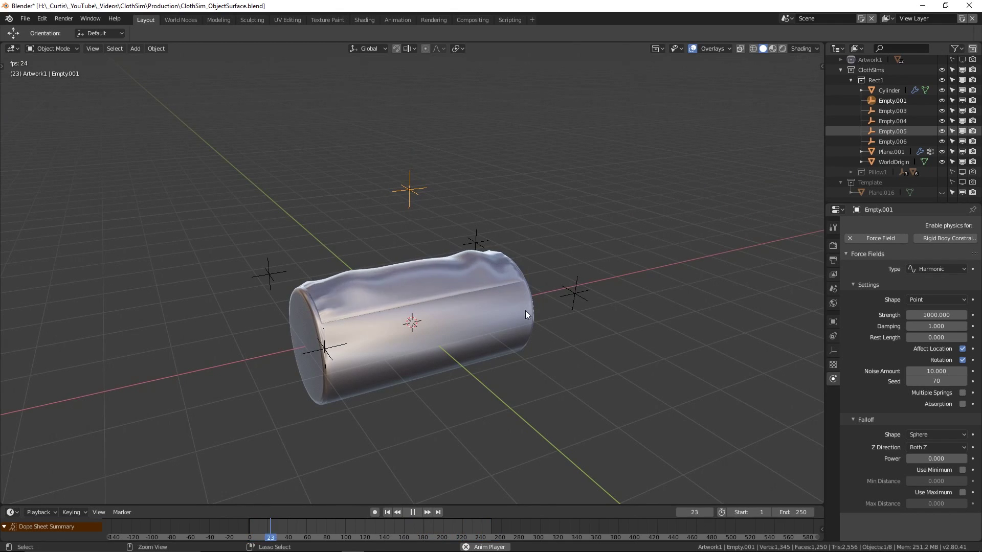
Start moving the force-field empty vertically along Z during playback.
scroll(530, 299, "up", 2)
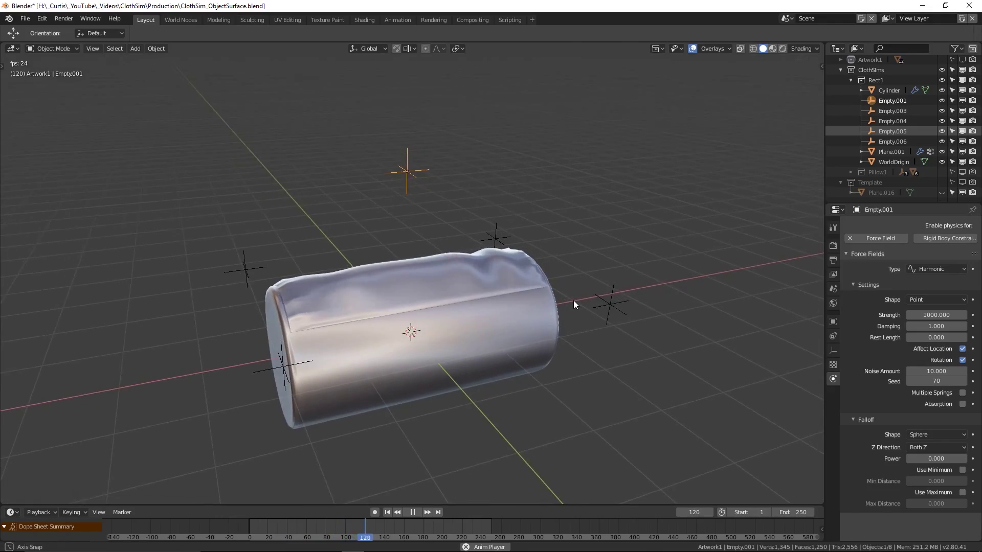
key("g")
key("z")
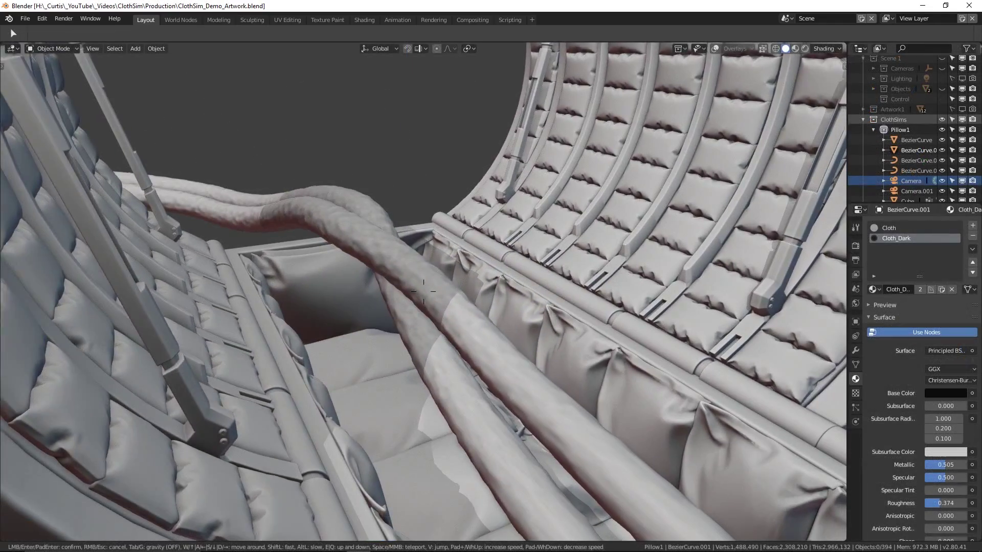
Walk forward through the corridor artwork along the cloth-wrapped tube.
key("w")
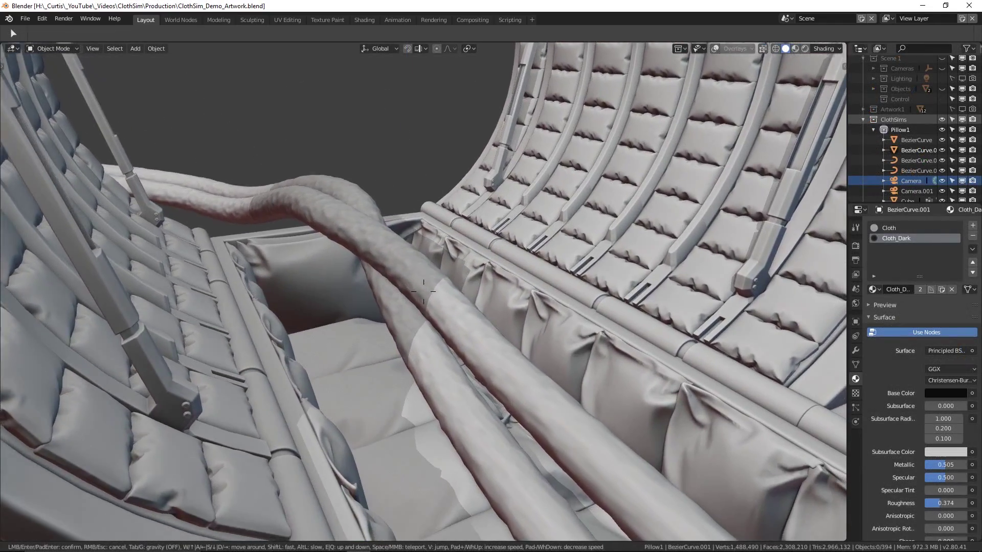
key("w")
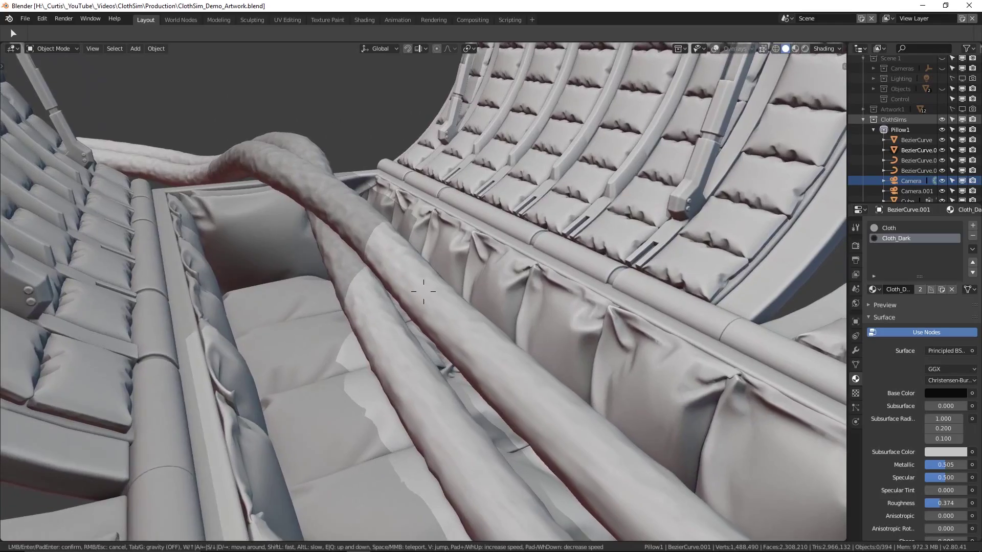
key("w")
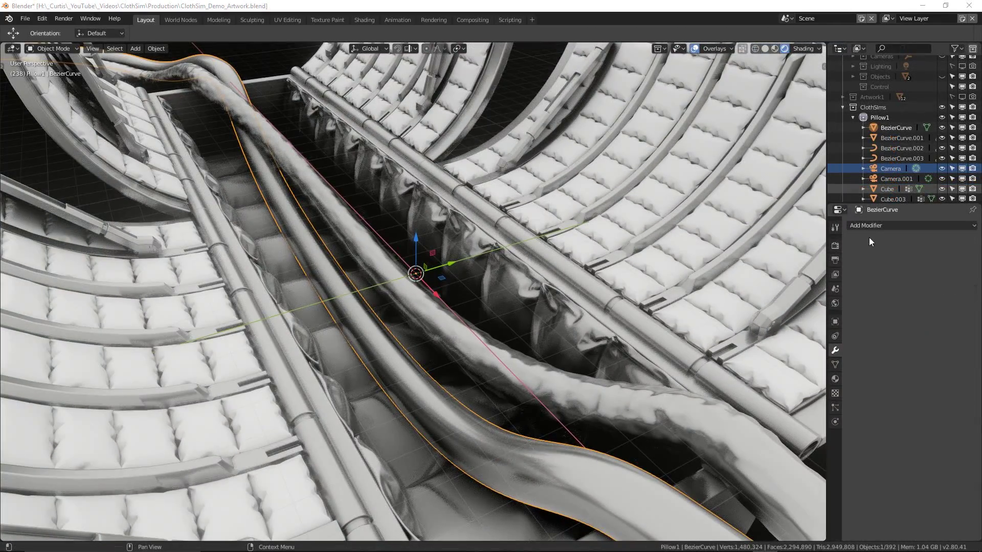
Add a Displace modifier to the tube using a new Clouds texture, size 0.65, strength 0.130.
left_click(871, 226)
left_click(856, 281)
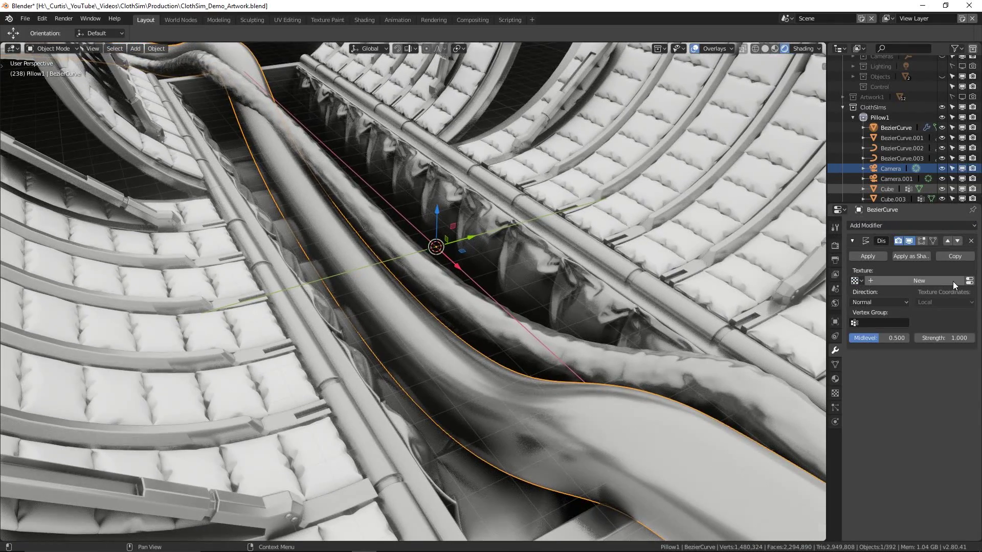
left_click(952, 281)
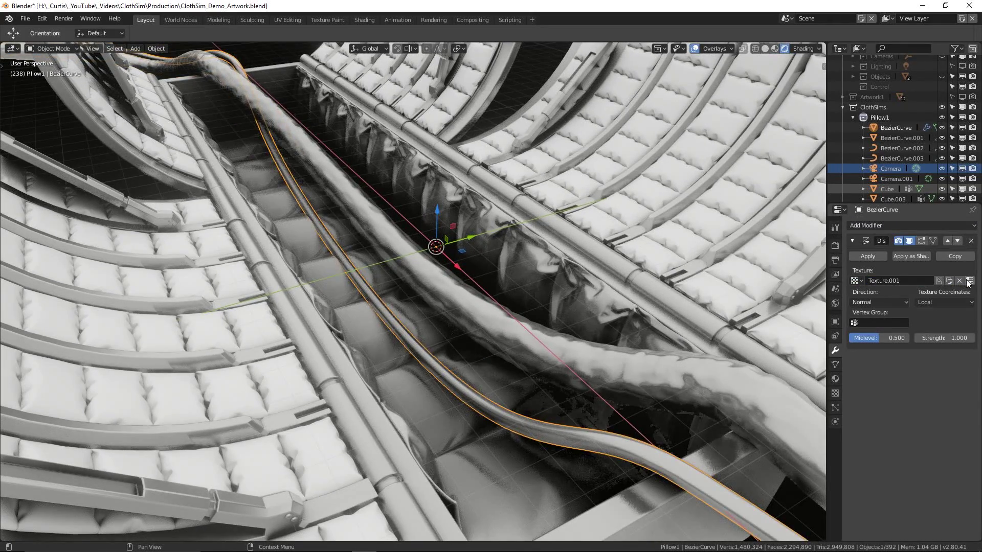
left_click(968, 281)
left_click(940, 249)
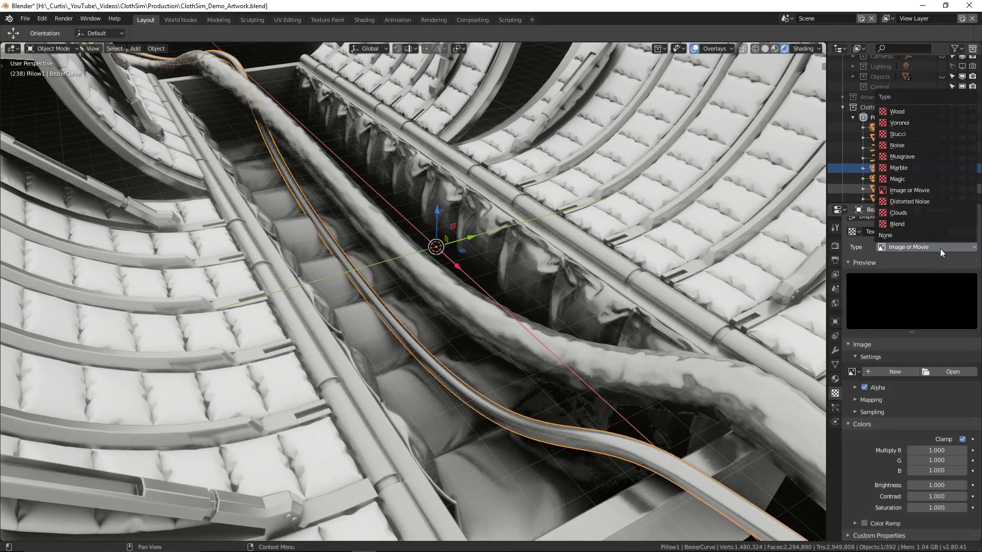
left_click(912, 213)
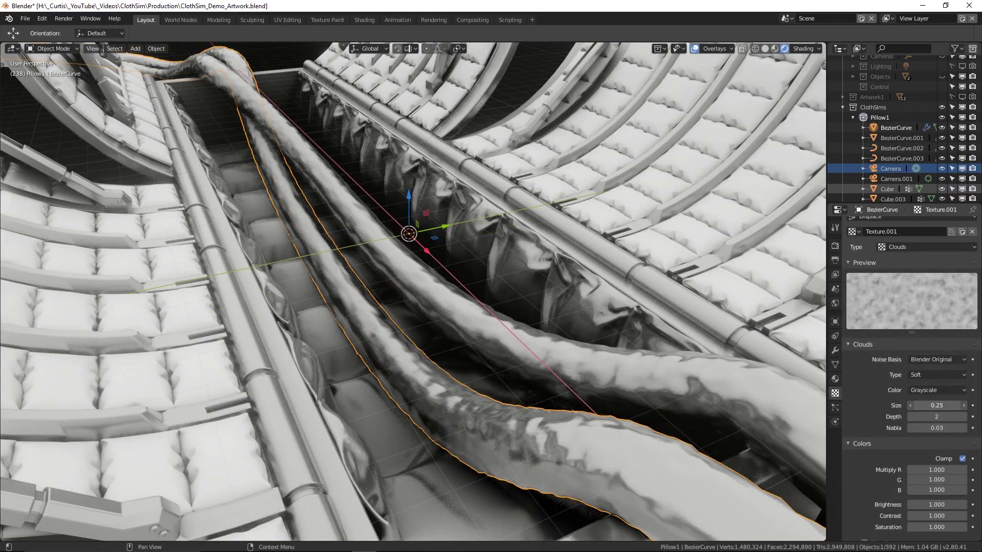
mouse_move(936, 405)
left_mouse_down()
mouse_move(963, 405)
mouse_move(929, 405)
left_mouse_up()
left_click(835, 351)
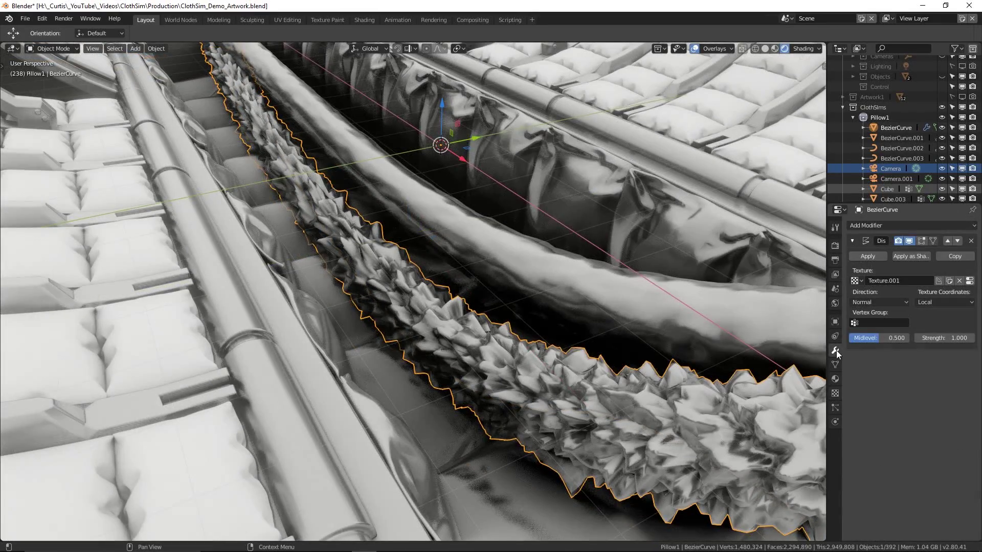
left_click_drag(951, 338, 935, 338)
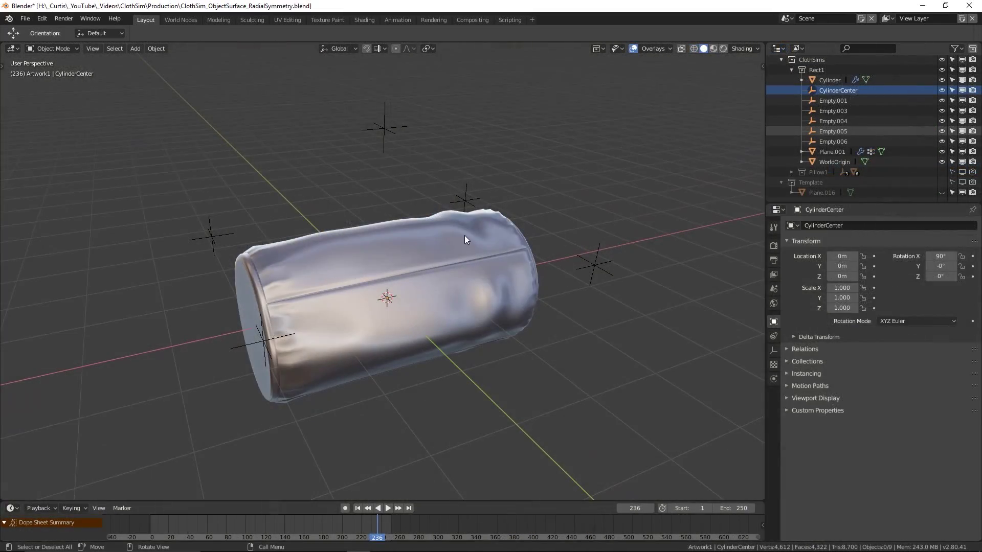
Set Plane.001's Array count to 1, inspect the cylinder, then set it to 4.
left_click(465, 236)
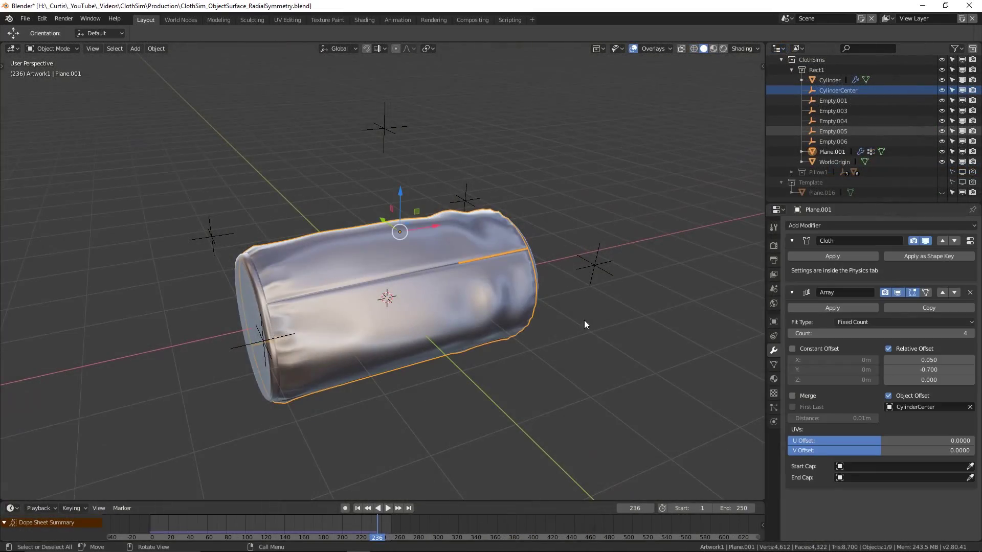
left_click(790, 333)
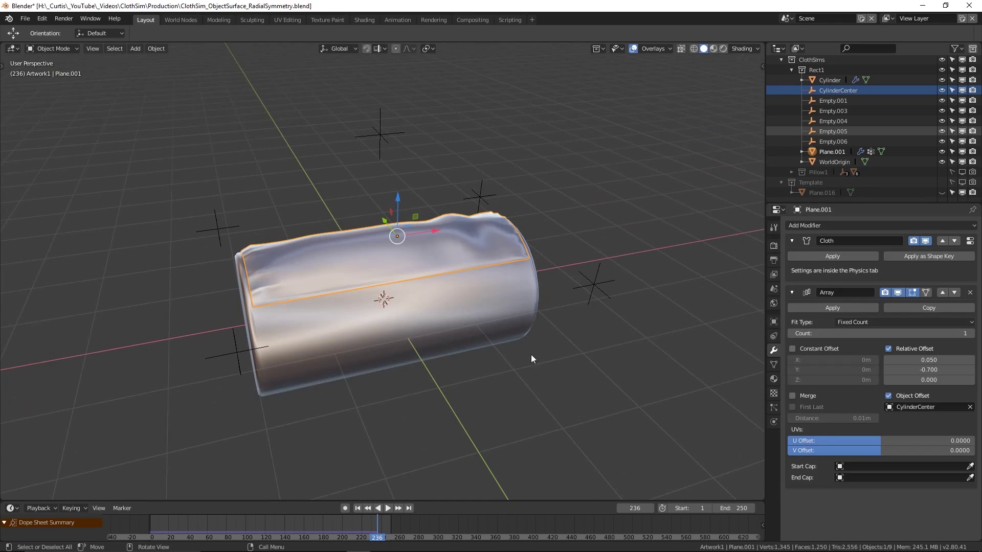
middle_click_drag(530, 355, 402, 333)
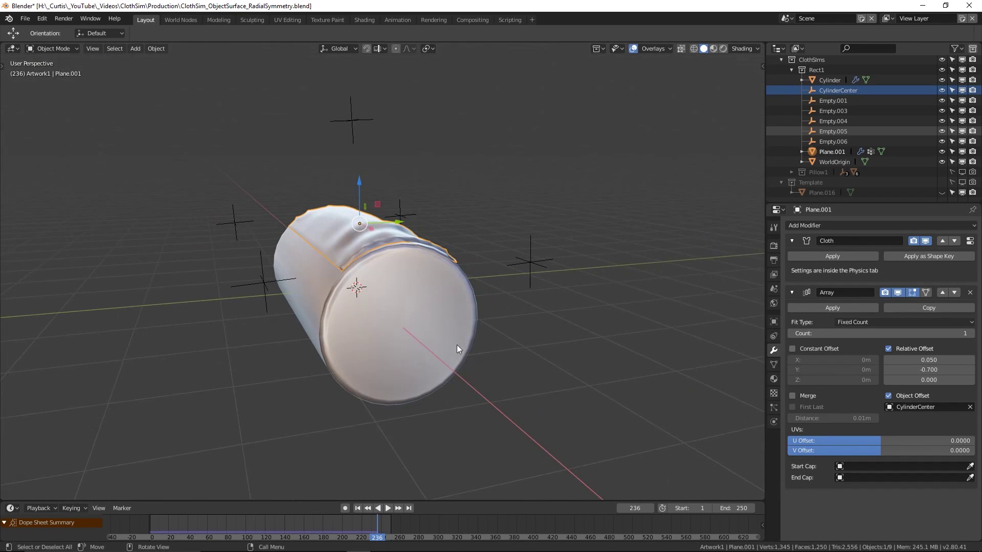
middle_click_drag(457, 348, 477, 336)
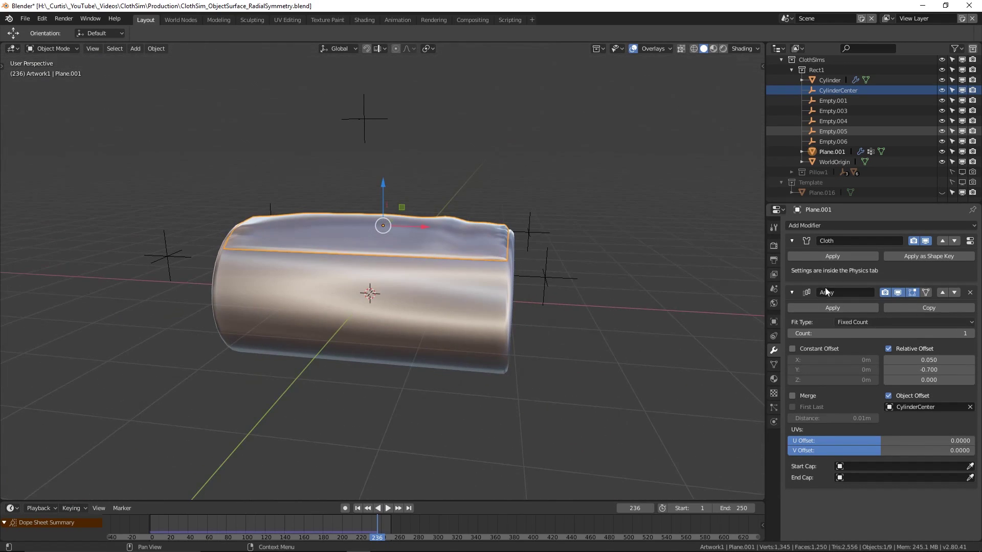
middle_click_drag(685, 410, 834, 361)
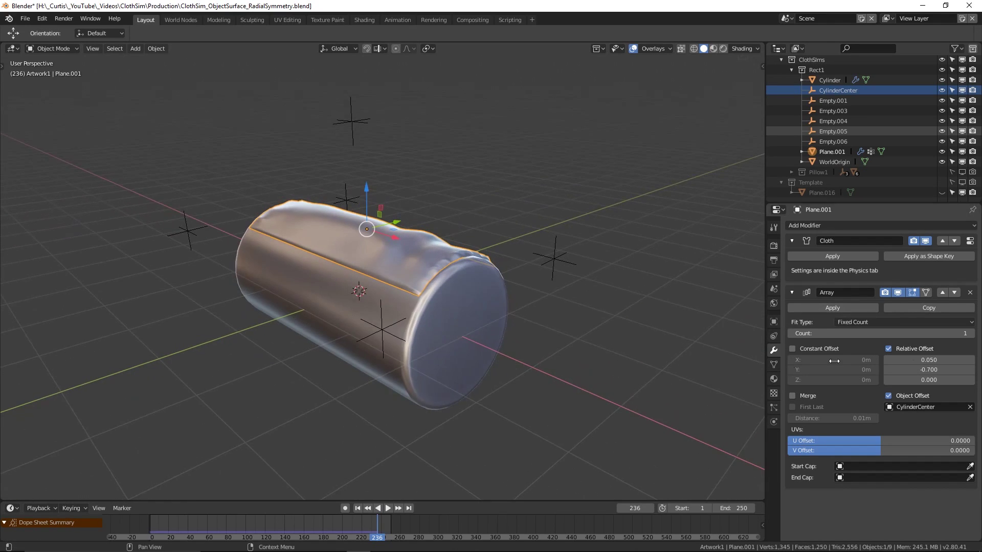
left_click(971, 333)
left_click(971, 333)
left_click(971, 333)
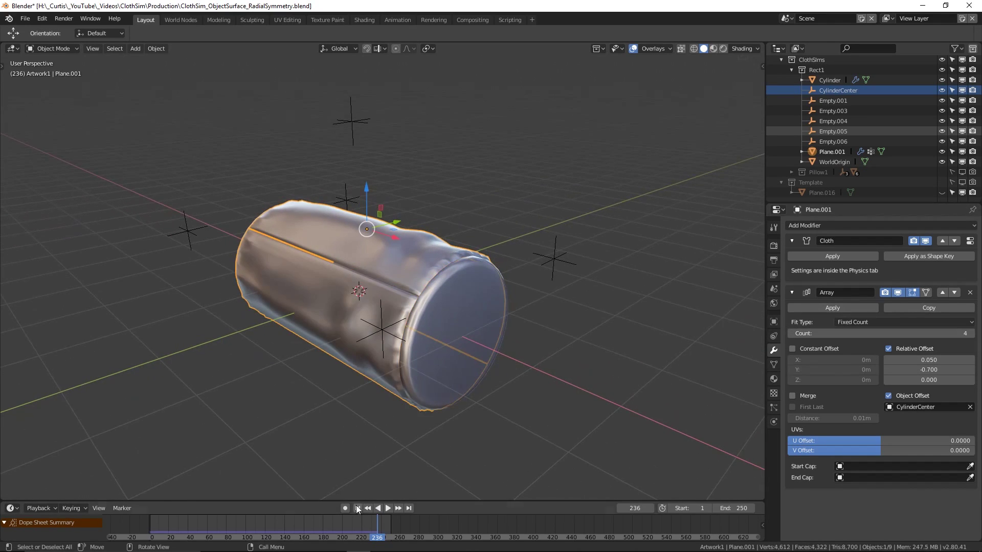
Rewind and play the cloth simulation, stopping at frame 125.
left_click(358, 508)
left_click(387, 508)
middle_click_drag(414, 418, 745, 377)
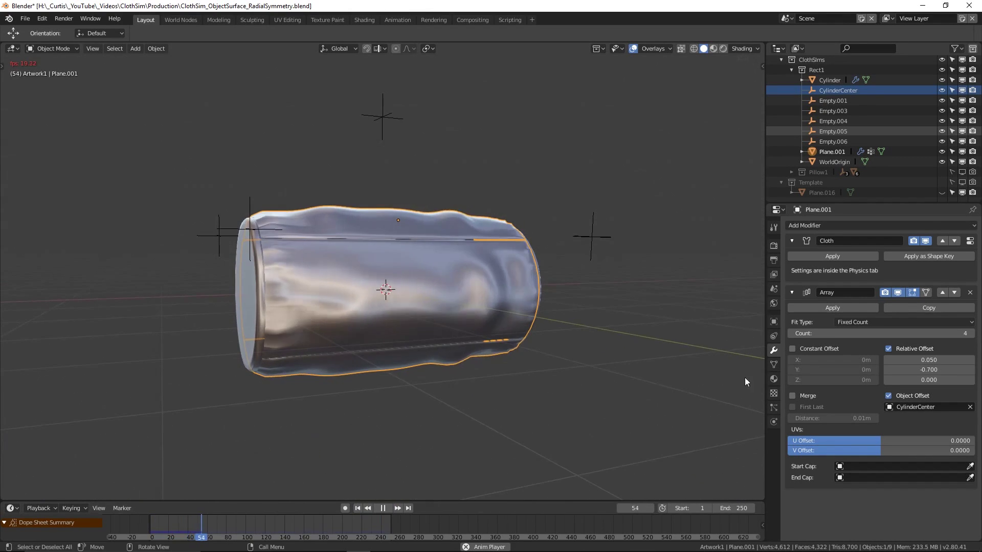
middle_click_drag(588, 358, 537, 336)
key("space")
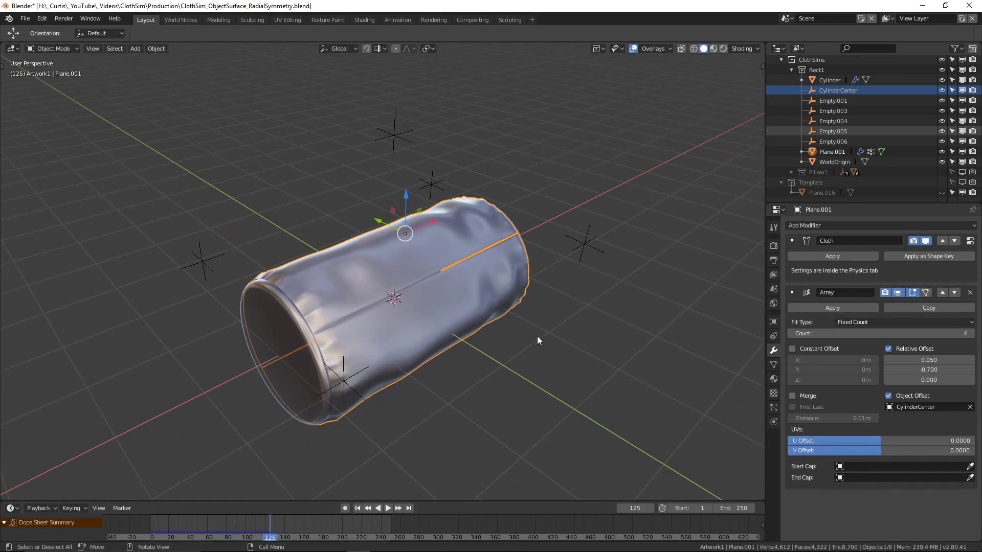
Frame the CylinderCenter empty and try an X rotation, cancelling to keep 90°.
left_click(826, 92)
key("KP_Decimal")
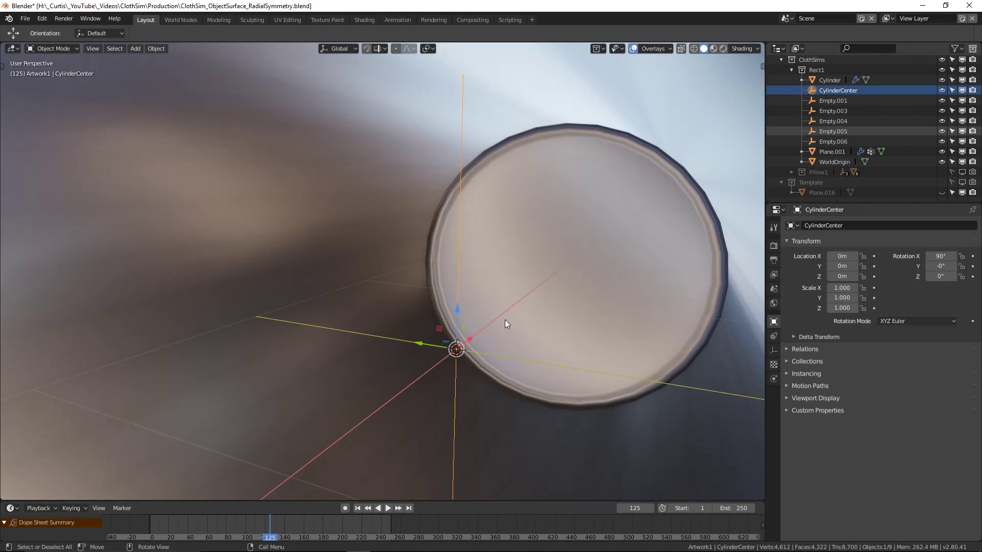
scroll(465, 355, "down", 10)
key("r")
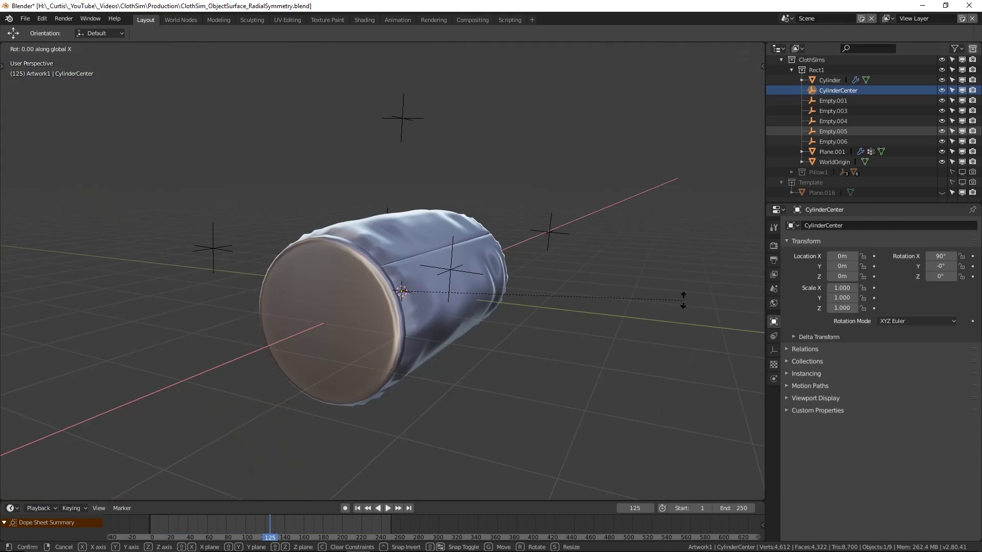
key("x")
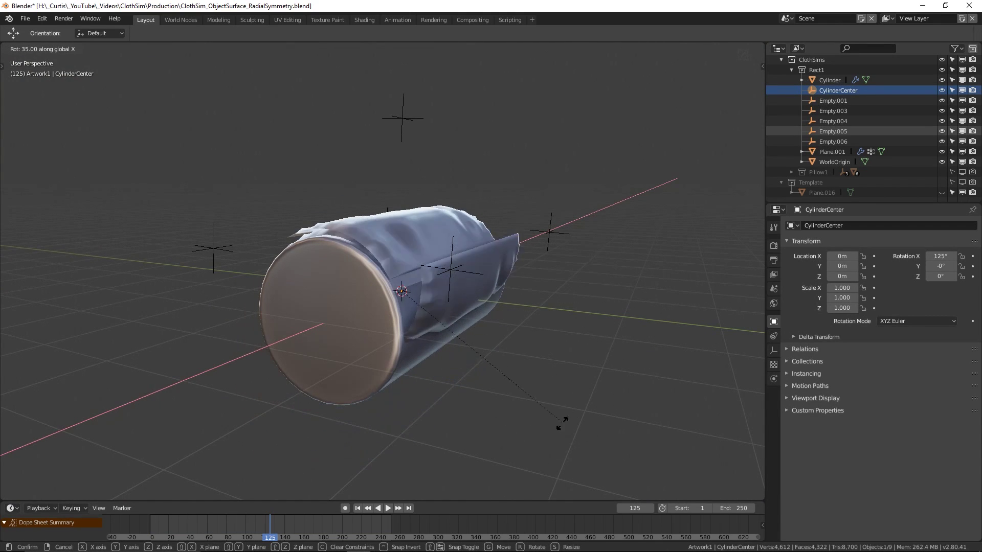
right_click(591, 358)
middle_click_drag(591, 356, 458, 339)
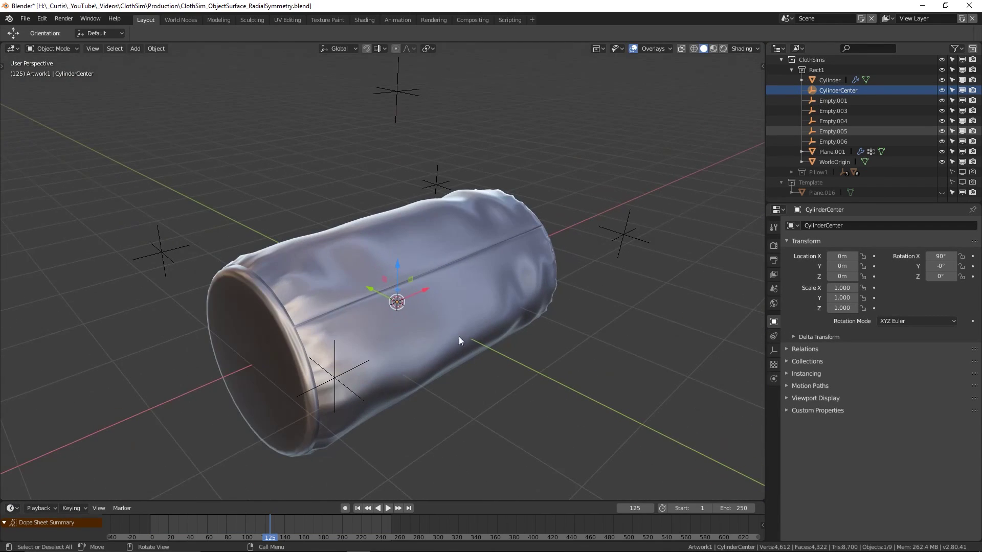
middle_click_drag(430, 309, 361, 330)
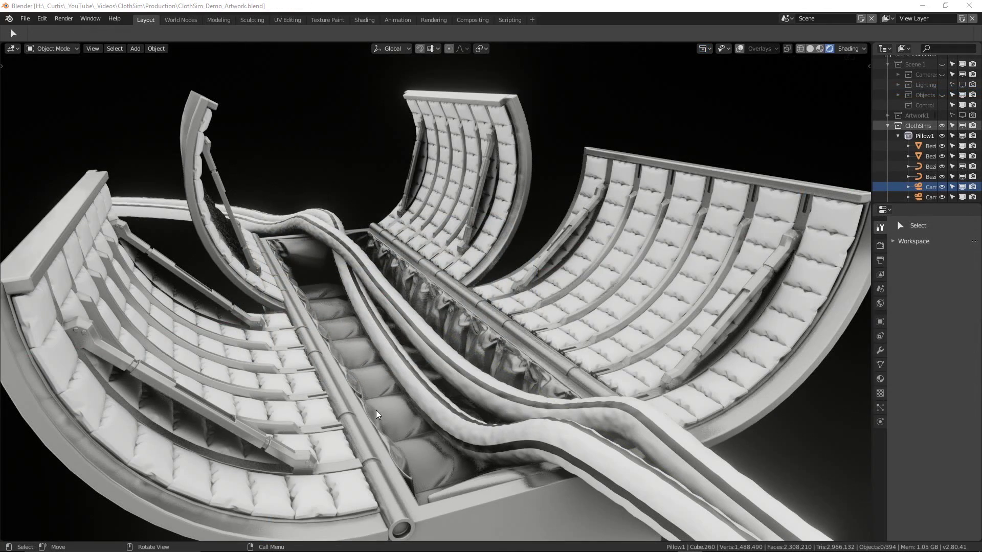
Orbit and zoom around the corridor to inspect the quilted pillow walls and wrinkled tube.
middle_click_drag(377, 414, 424, 432)
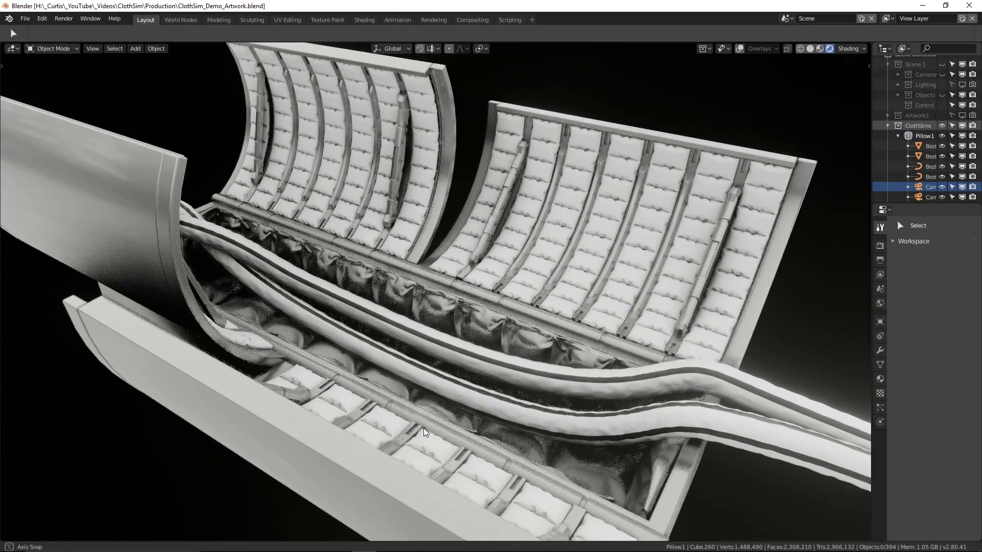
middle_click_drag(527, 415, 505, 409)
scroll(446, 391, "up", 5)
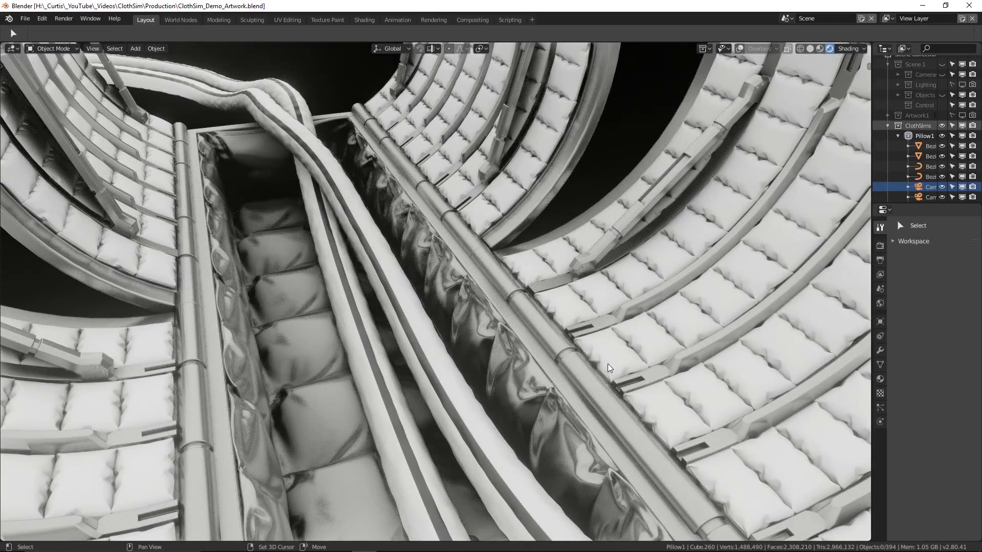
middle_click_drag(609, 368, 514, 378)
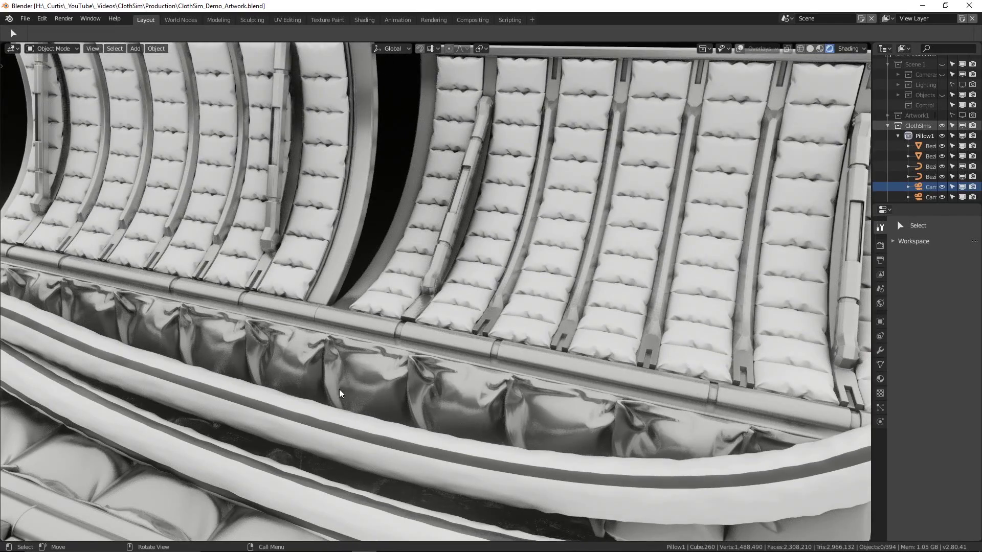
middle_click_drag(340, 390, 429, 310)
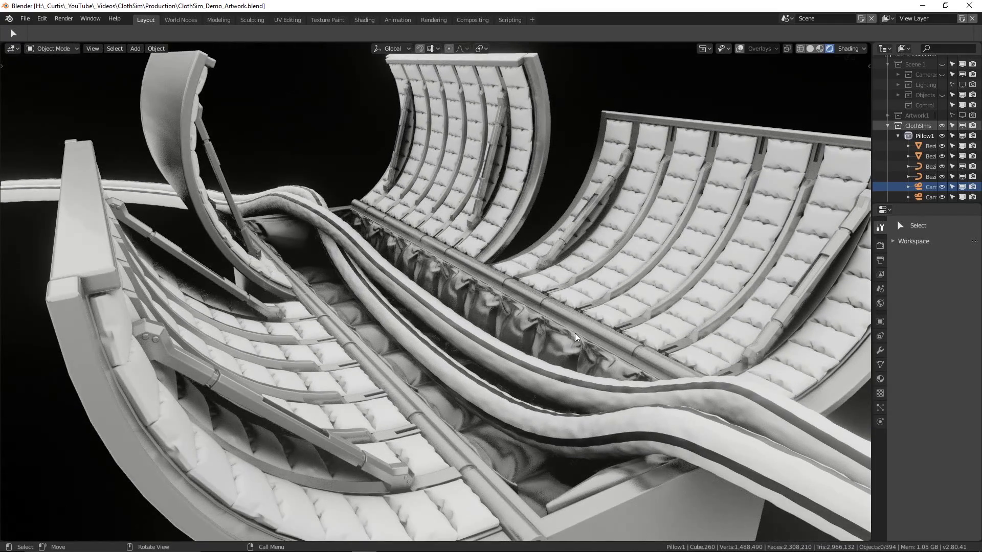
middle_click_drag(575, 338, 527, 389)
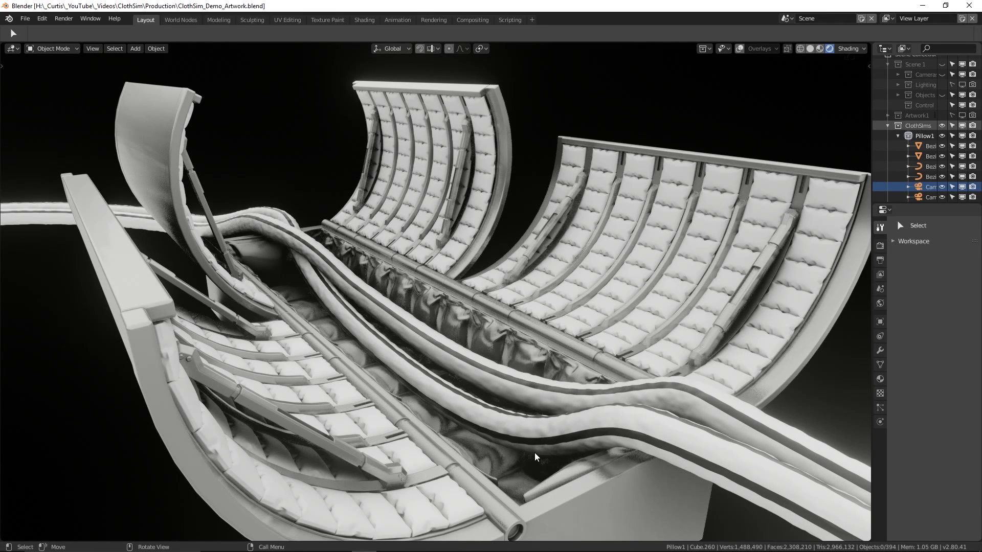
middle_click_drag(534, 454, 521, 462)
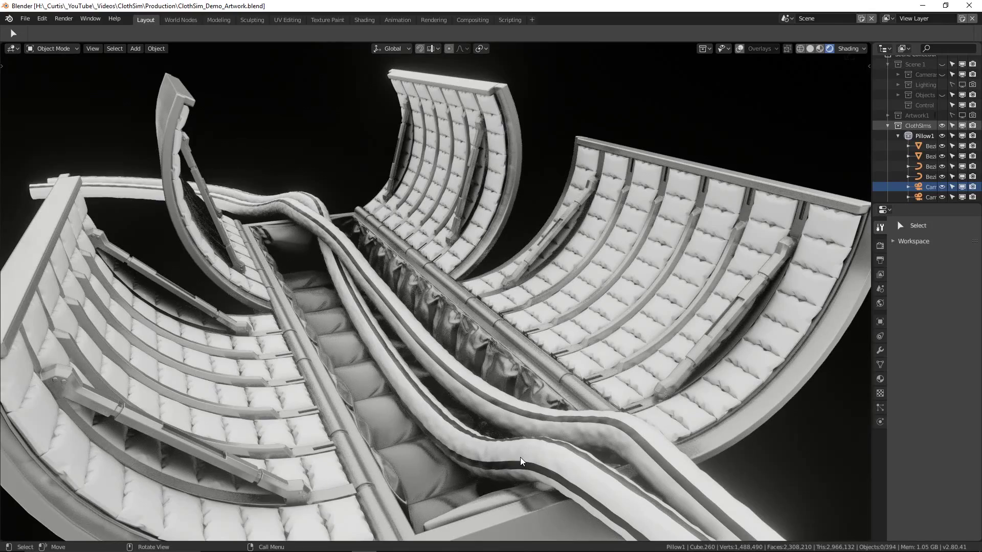